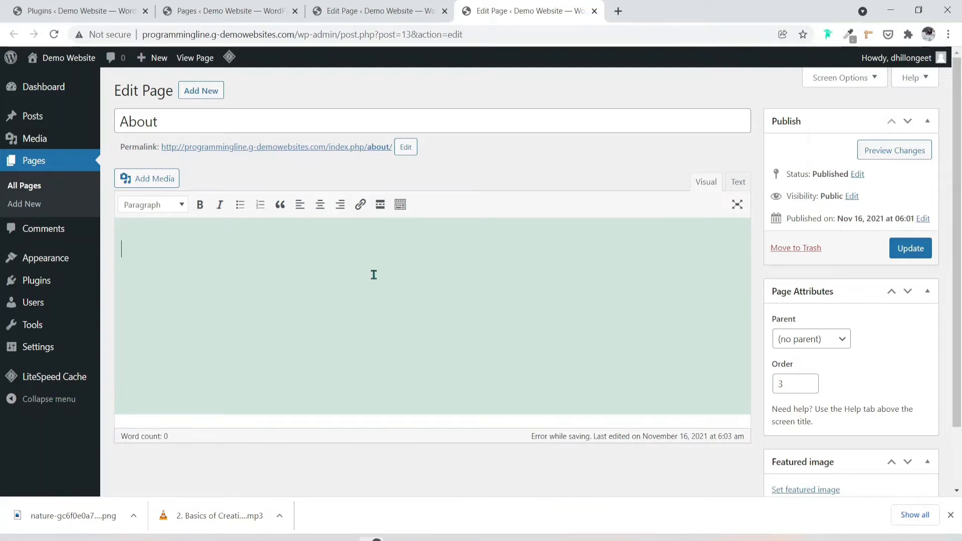
Step: Find lipsum.com through a web search and copy its "What is Lorem Ipsum?" and "Why do we use it?" sections
{"action": "left_click", "coordinate": [625, 13]}
{"action": "type", "text": "lipsum"}
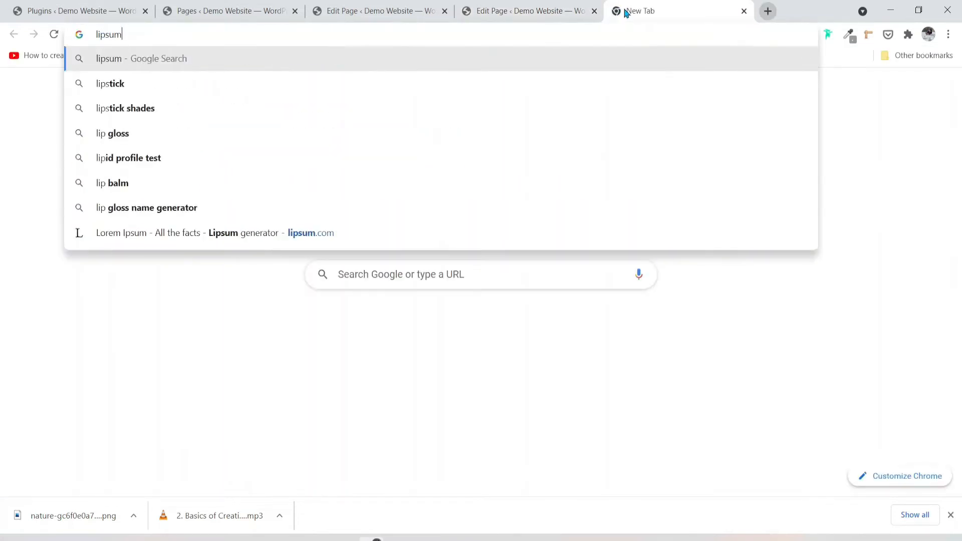
{"action": "key", "text": "Return"}
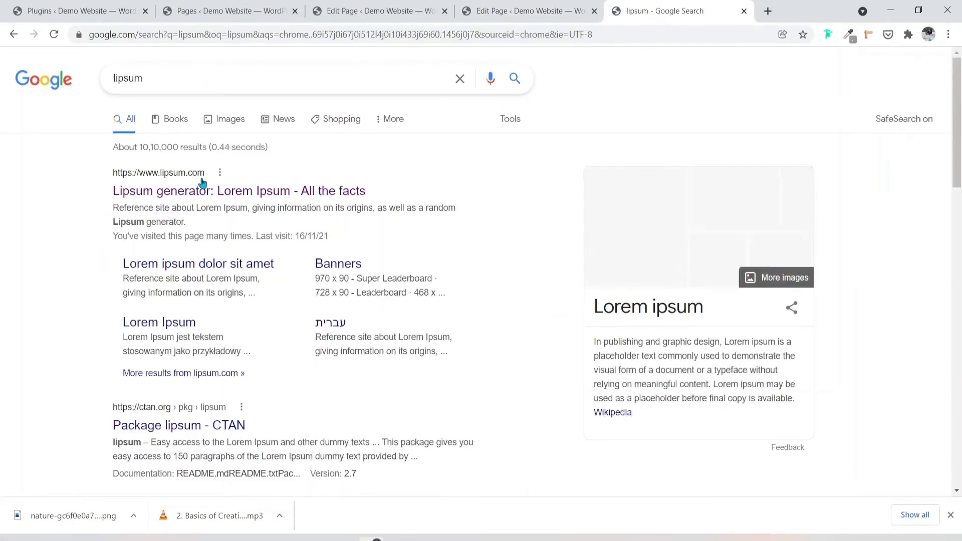
{"action": "left_click", "coordinate": [185, 193]}
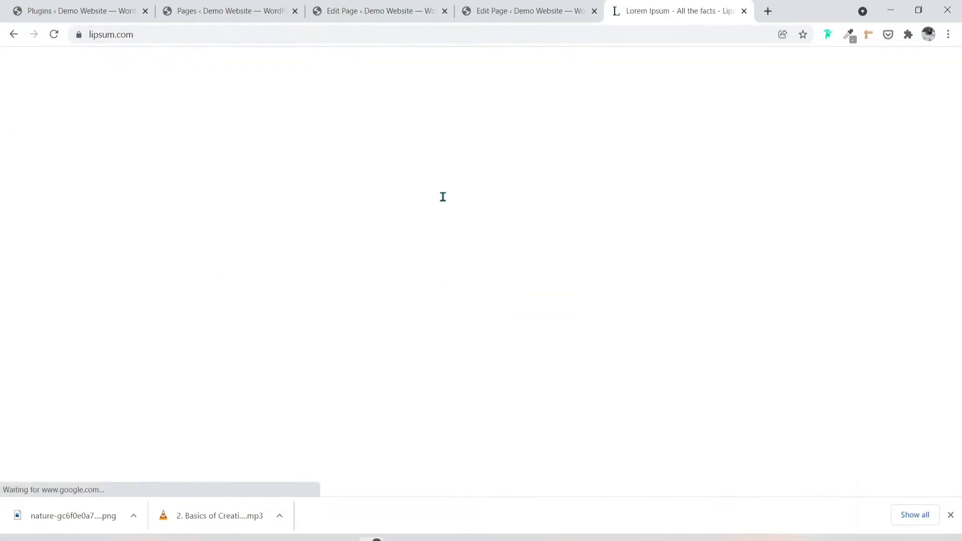
{"action": "scroll", "coordinate": [260, 279], "scroll_direction": "down", "scroll_amount": 2}
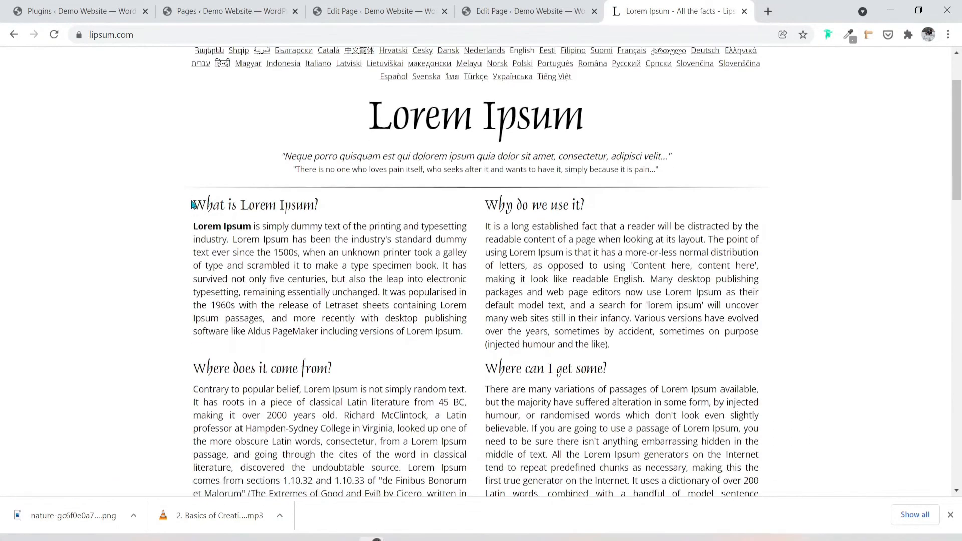
{"action": "left_click_drag", "start_coordinate": [195, 205], "coordinate": [680, 346]}
{"action": "key", "text": "ctrl+c"}
Step: Paste the copied Lorem Ipsum sections into the empty content area of the About page
{"action": "left_click", "coordinate": [531, 10]}
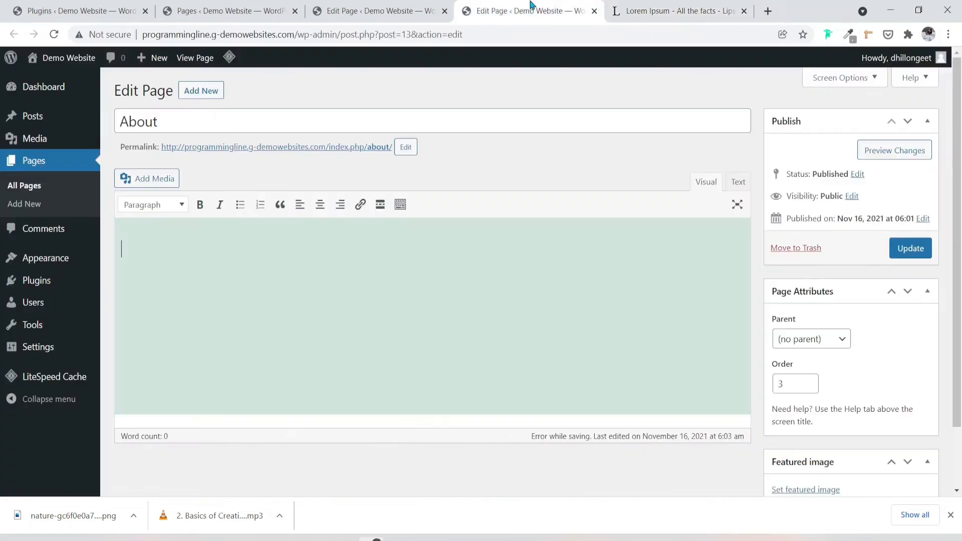
{"action": "left_click", "coordinate": [126, 246]}
{"action": "key", "text": "ctrl+v"}
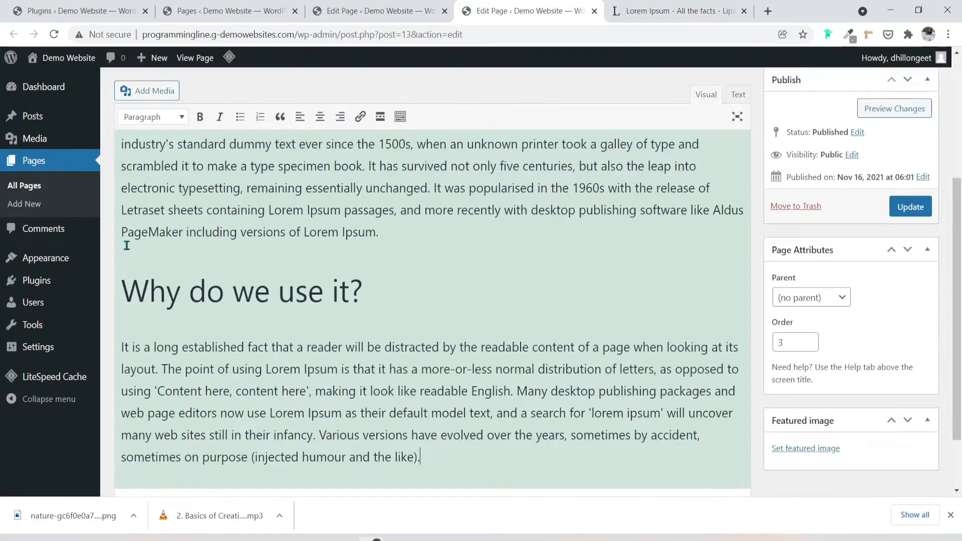
{"action": "scroll", "coordinate": [360, 243], "scroll_direction": "up", "scroll_amount": 4}
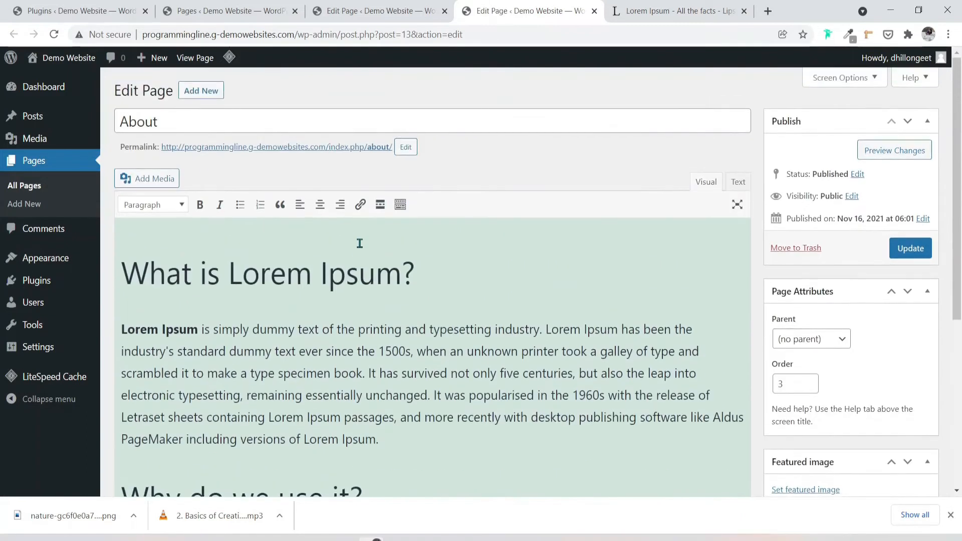
Step: Insert the mountain landscape image from the media library on a new line below the last paragraph
{"action": "scroll", "coordinate": [360, 243], "scroll_direction": "down", "scroll_amount": 5}
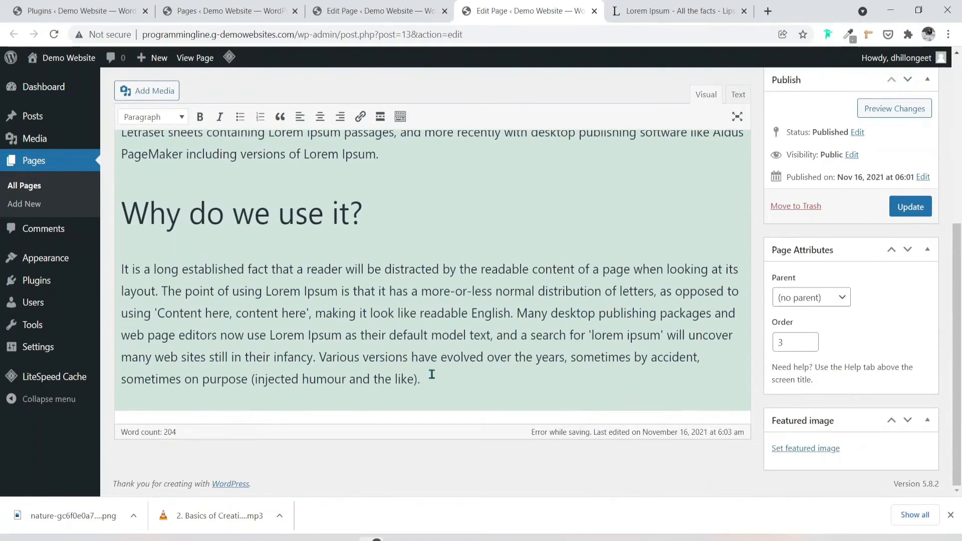
{"action": "key", "text": "Return"}
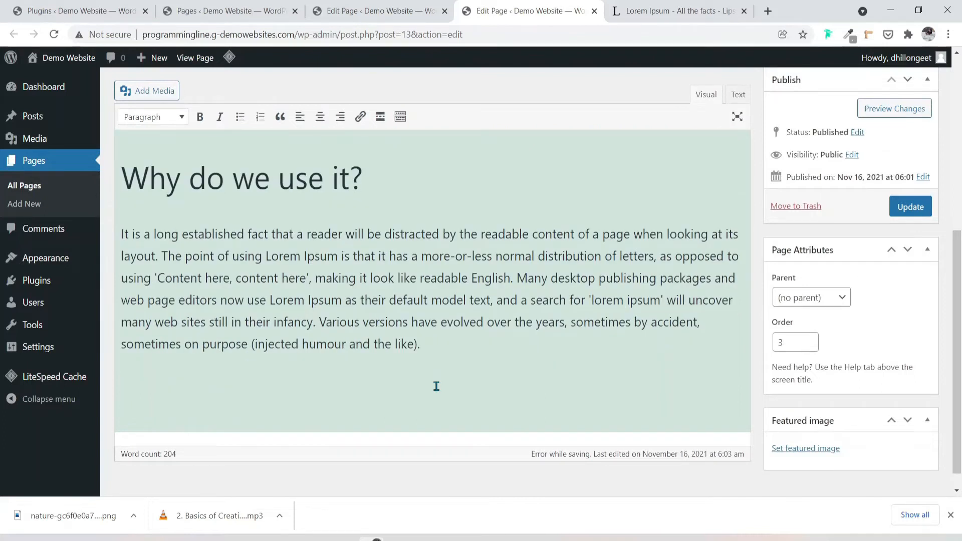
{"action": "scroll", "coordinate": [461, 298], "scroll_direction": "up", "scroll_amount": 3}
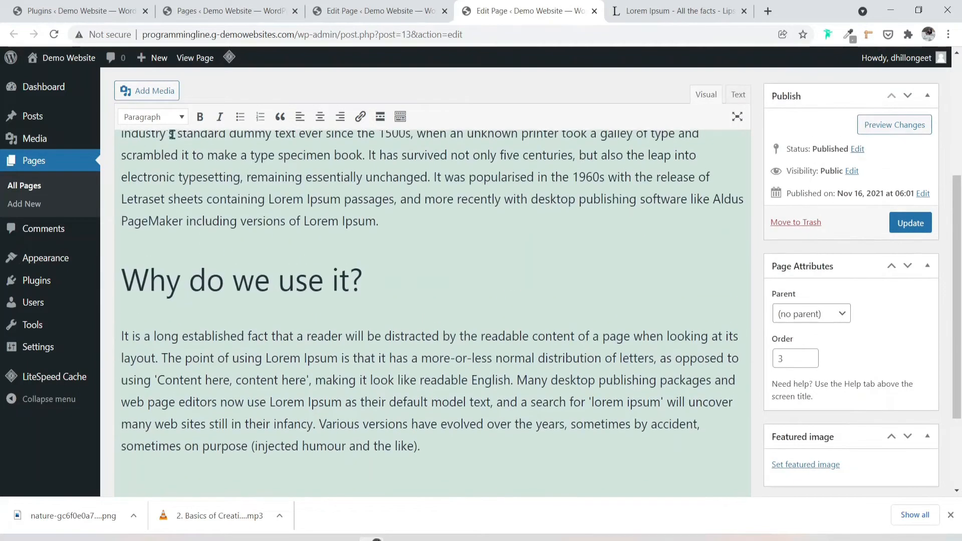
{"action": "left_click", "coordinate": [150, 93]}
{"action": "left_click", "coordinate": [207, 215]}
{"action": "left_click", "coordinate": [891, 460]}
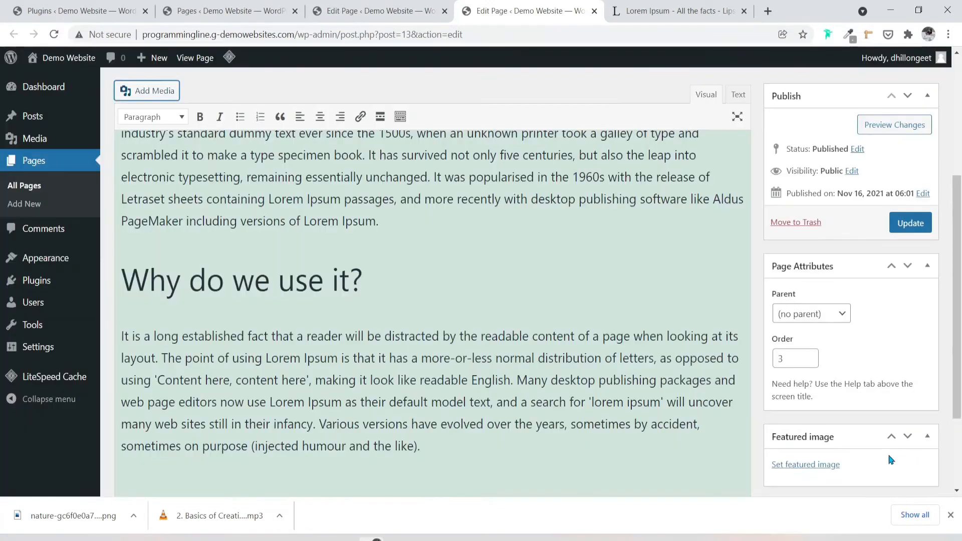
{"action": "scroll", "coordinate": [352, 425], "scroll_direction": "down", "scroll_amount": 5}
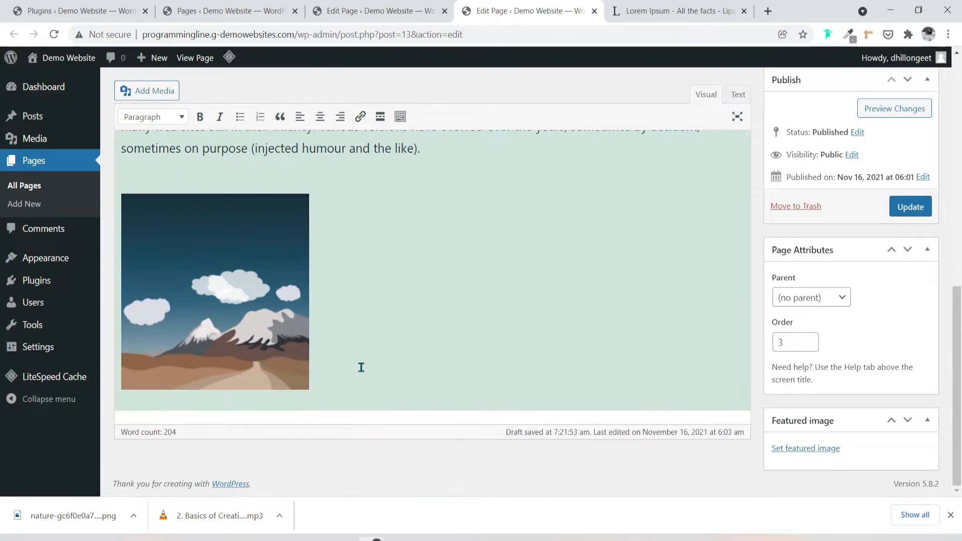
{"action": "left_click", "coordinate": [360, 117]}
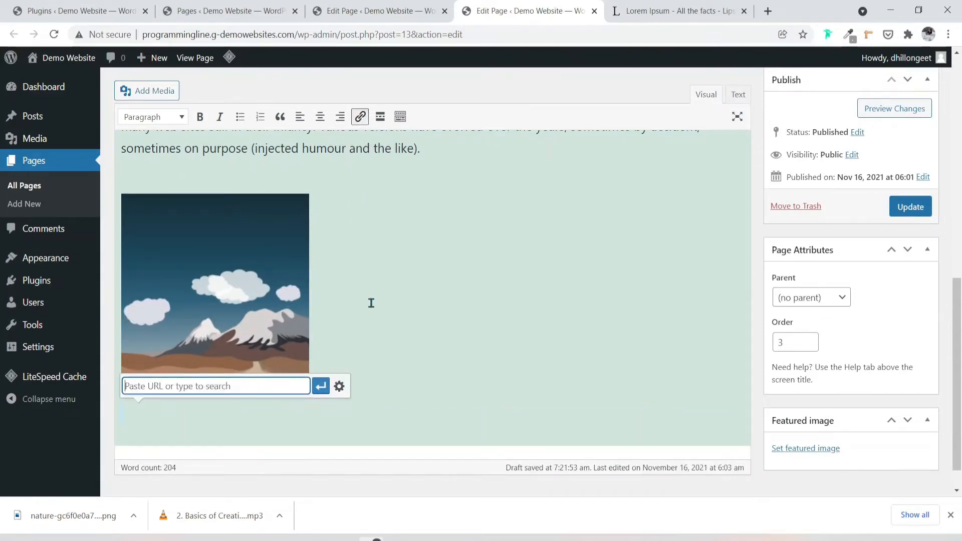
{"action": "scroll", "coordinate": [371, 303], "scroll_direction": "up", "scroll_amount": 3}
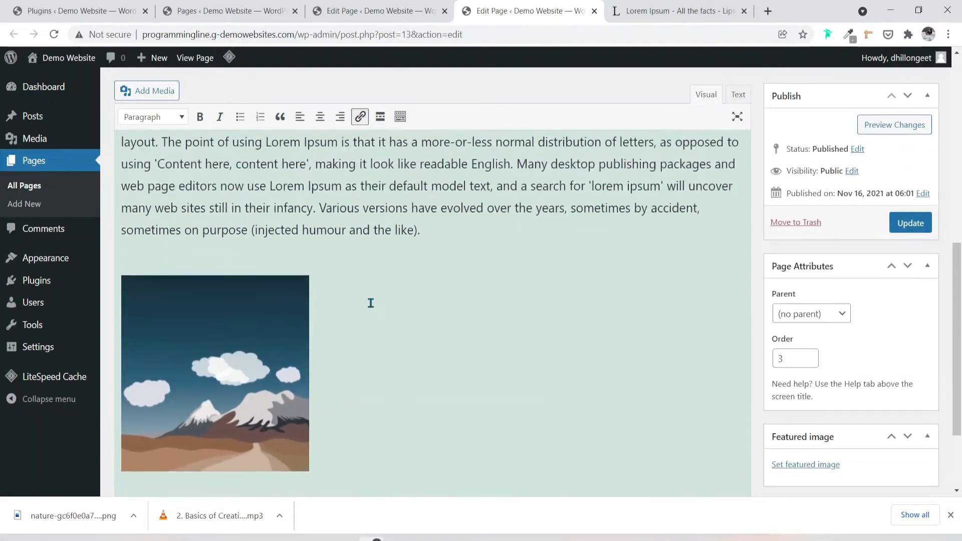
{"action": "left_click_drag", "start_coordinate": [319, 236], "coordinate": [360, 235]}
{"action": "left_click", "coordinate": [364, 120]}
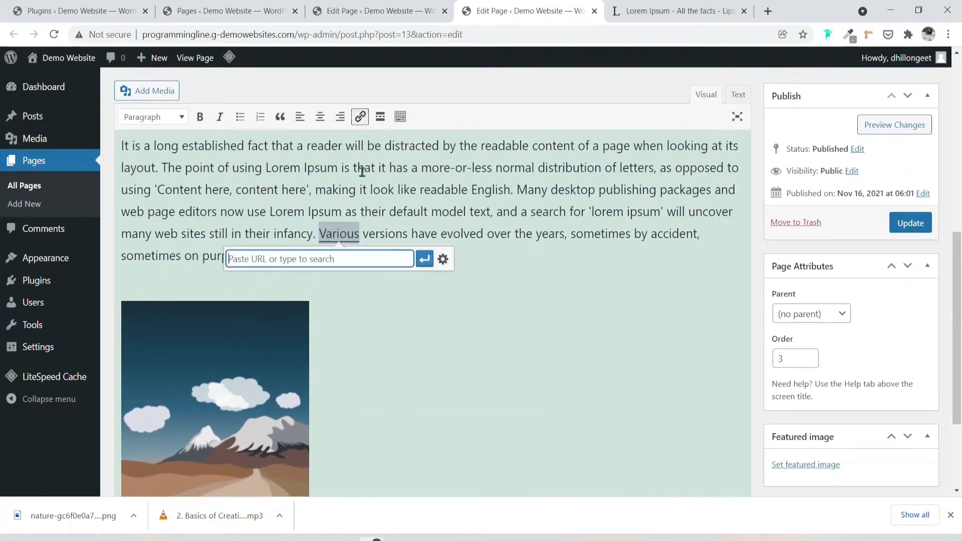
{"action": "key", "text": "Escape"}
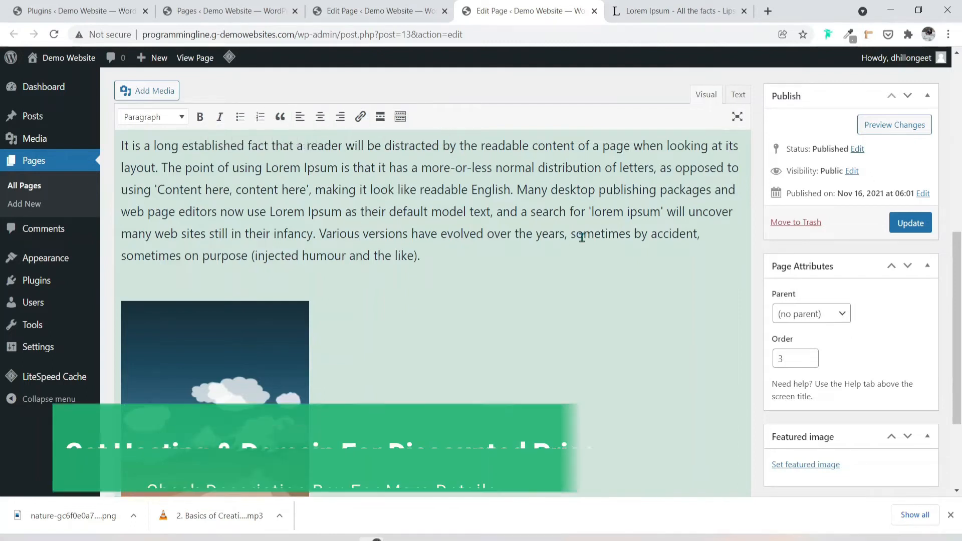
Step: Update the published About page with the new text and image
{"action": "scroll", "coordinate": [583, 239], "scroll_direction": "down", "scroll_amount": 2}
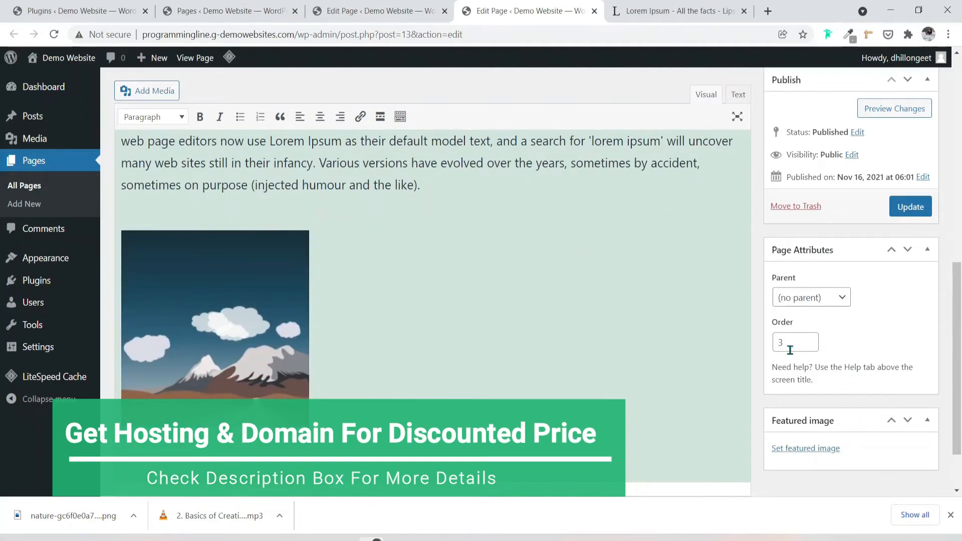
{"action": "scroll", "coordinate": [791, 349], "scroll_direction": "up", "scroll_amount": 2}
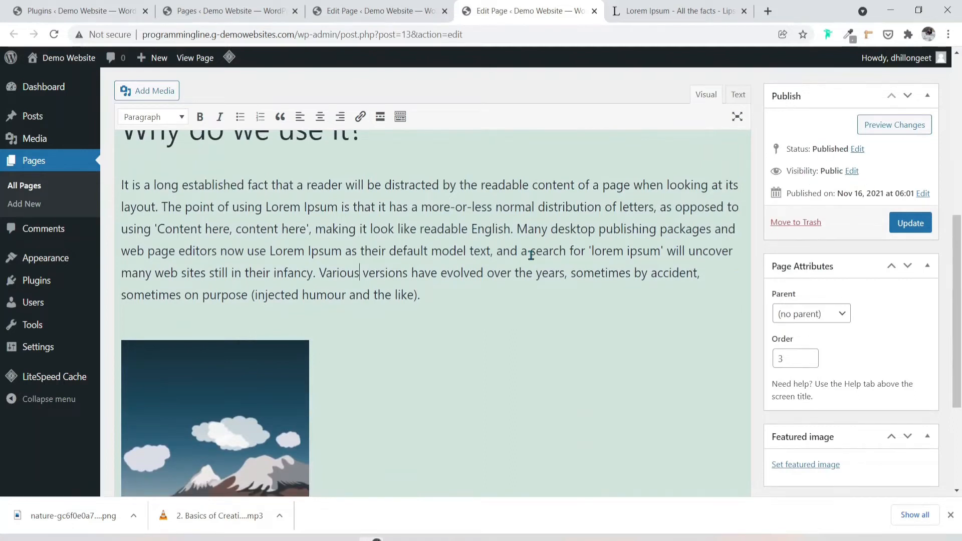
{"action": "scroll", "coordinate": [532, 255], "scroll_direction": "down", "scroll_amount": 4}
{"action": "scroll", "coordinate": [532, 255], "scroll_direction": "up", "scroll_amount": 10}
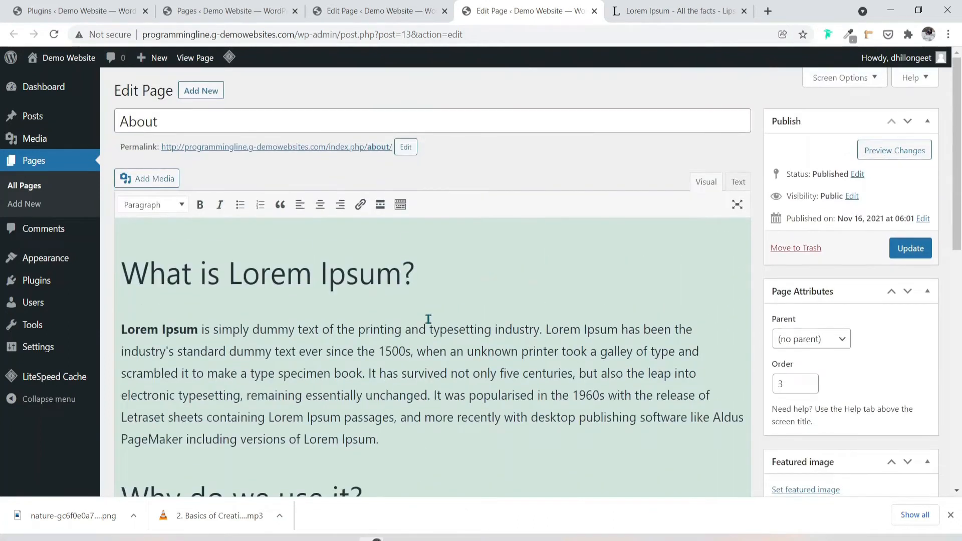
{"action": "scroll", "coordinate": [429, 319], "scroll_direction": "down", "scroll_amount": 5}
{"action": "left_click", "coordinate": [911, 214]}
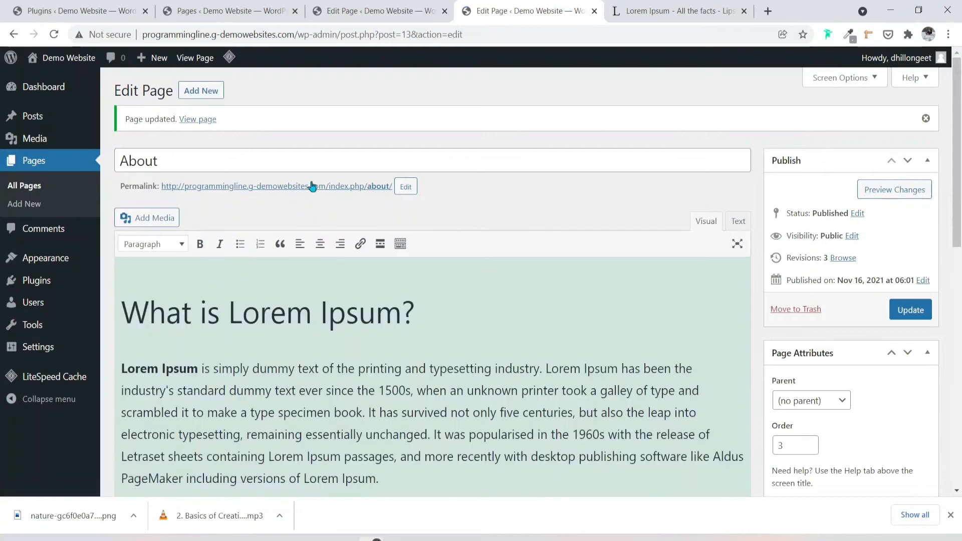
Step: Open the live About page from its permalink in a new tab and review its whole content
{"action": "left_click", "coordinate": [356, 189], "text": "ctrl"}
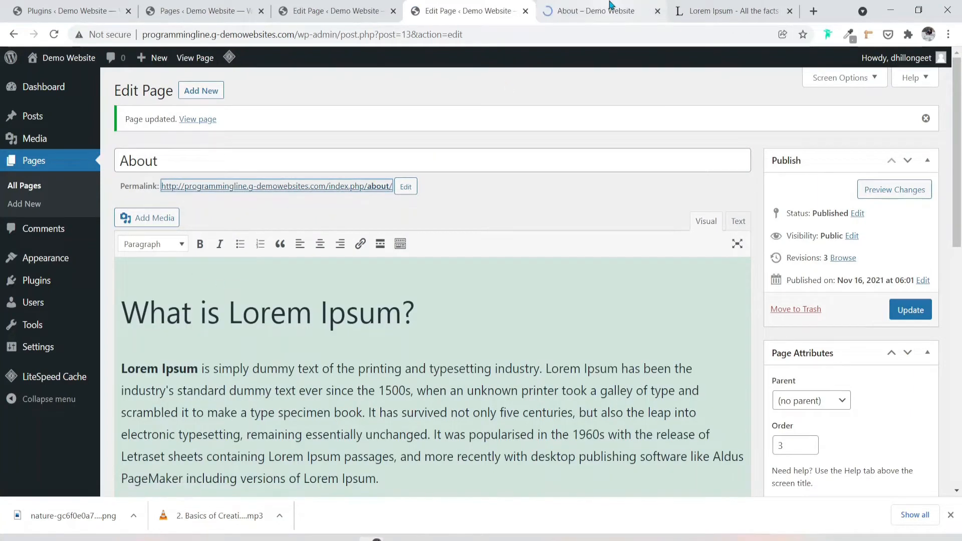
{"action": "left_click", "coordinate": [610, 6]}
{"action": "scroll", "coordinate": [399, 243], "scroll_direction": "down", "scroll_amount": 4}
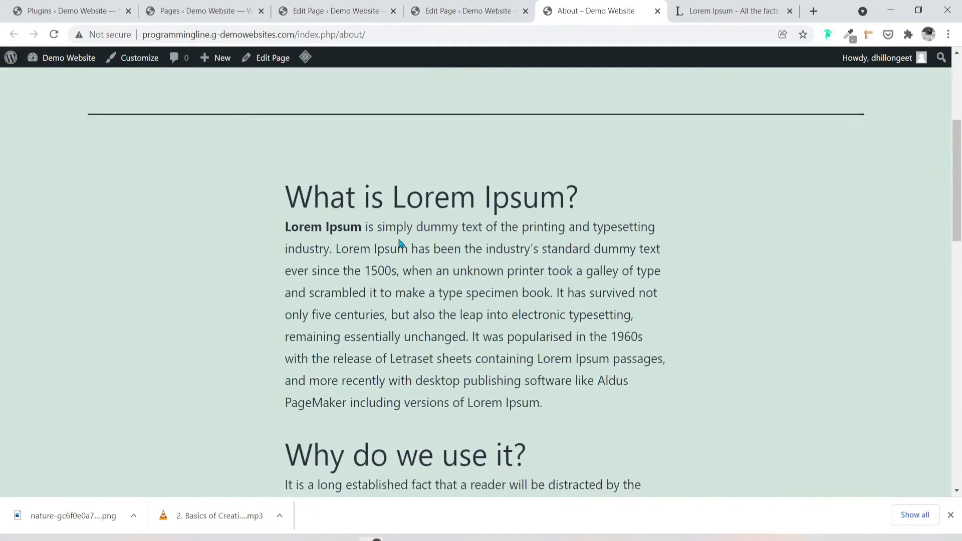
{"action": "scroll", "coordinate": [400, 243], "scroll_direction": "down", "scroll_amount": 15}
{"action": "scroll", "coordinate": [406, 254], "scroll_direction": "up", "scroll_amount": 18}
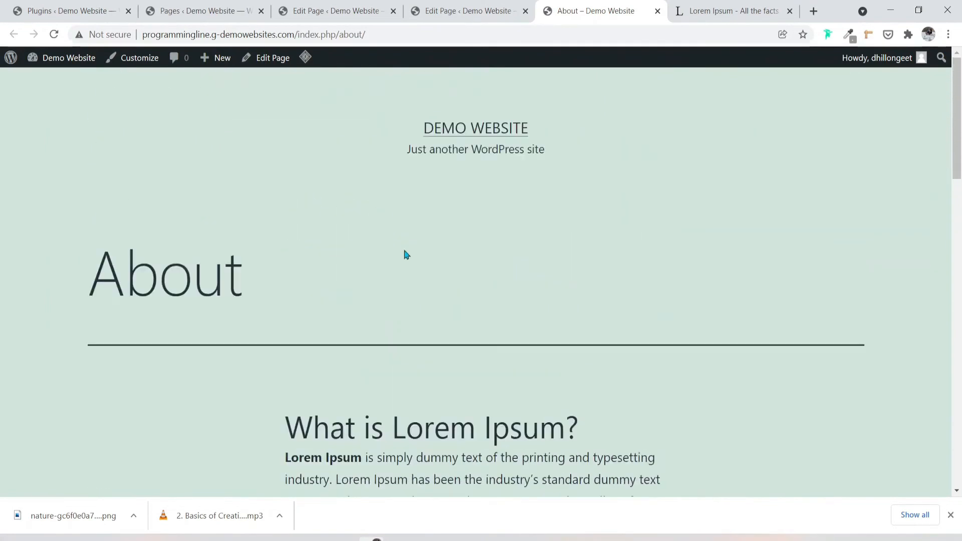
{"action": "left_click", "coordinate": [481, 7]}
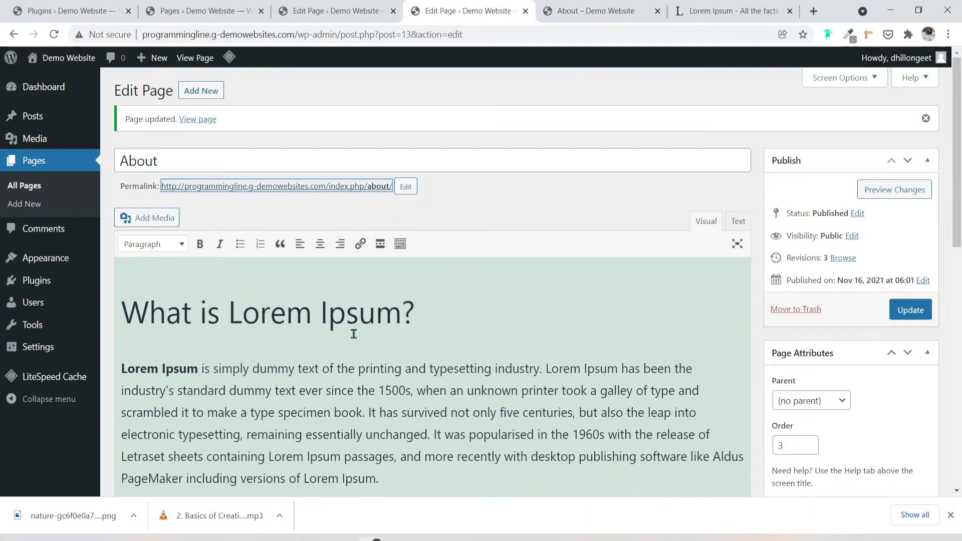
{"action": "left_click", "coordinate": [214, 391]}
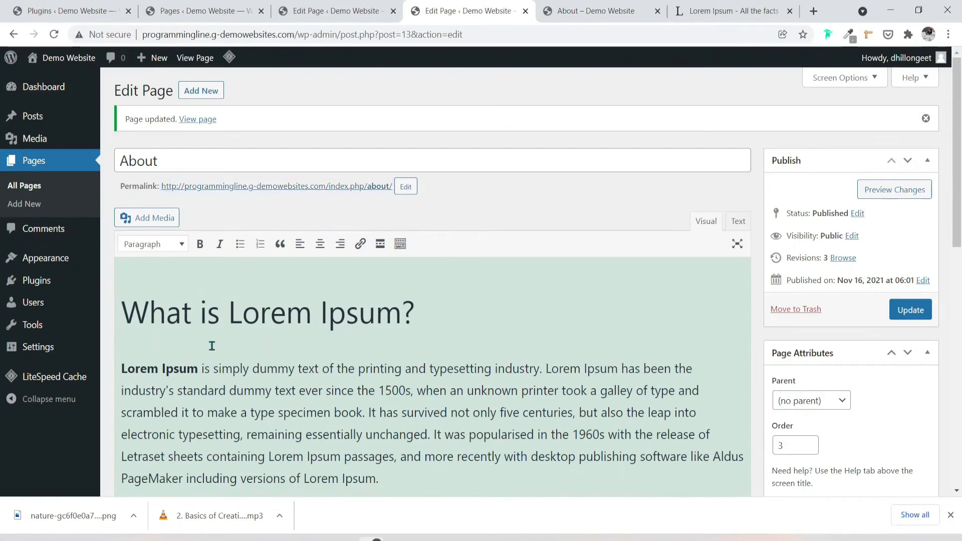
{"action": "left_click", "coordinate": [301, 254]}
Step: Deactivate the Classic Editor plugin and reload the Home page's editor
{"action": "left_click", "coordinate": [103, 5]}
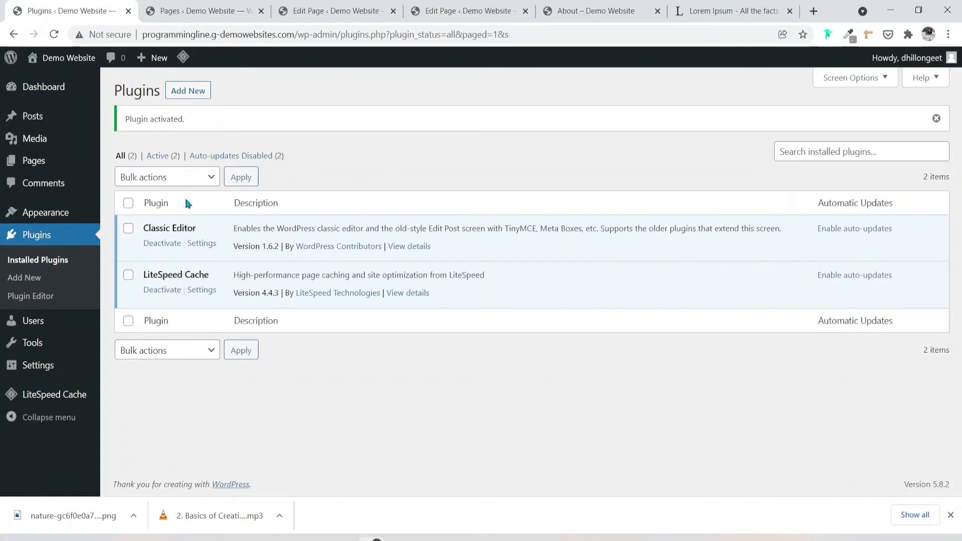
{"action": "left_click", "coordinate": [162, 244]}
{"action": "left_click", "coordinate": [323, 7]}
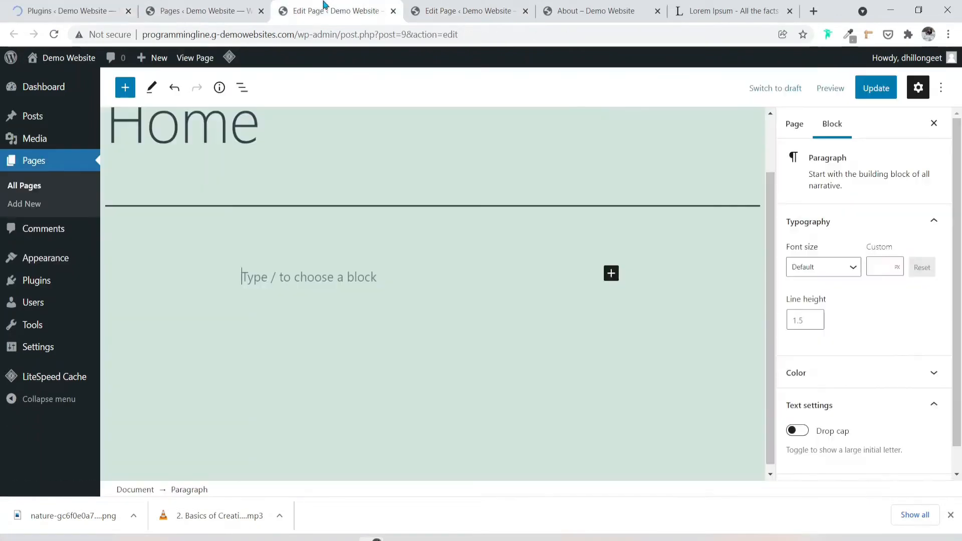
{"action": "left_click", "coordinate": [55, 34]}
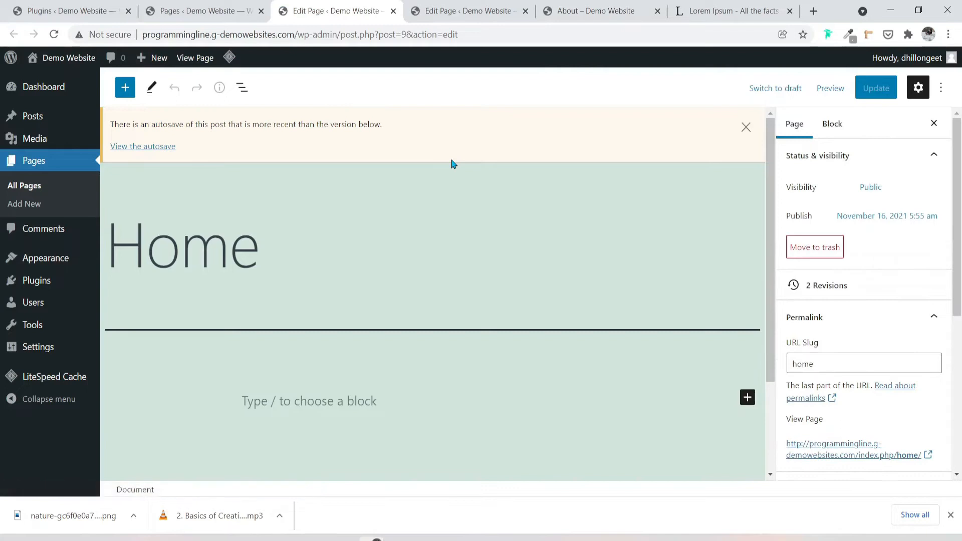
Step: Insert a Heading block in the empty content of the Home page and paste the copied Lorem Ipsum sections there
{"action": "scroll", "coordinate": [366, 245], "scroll_direction": "down", "scroll_amount": 3}
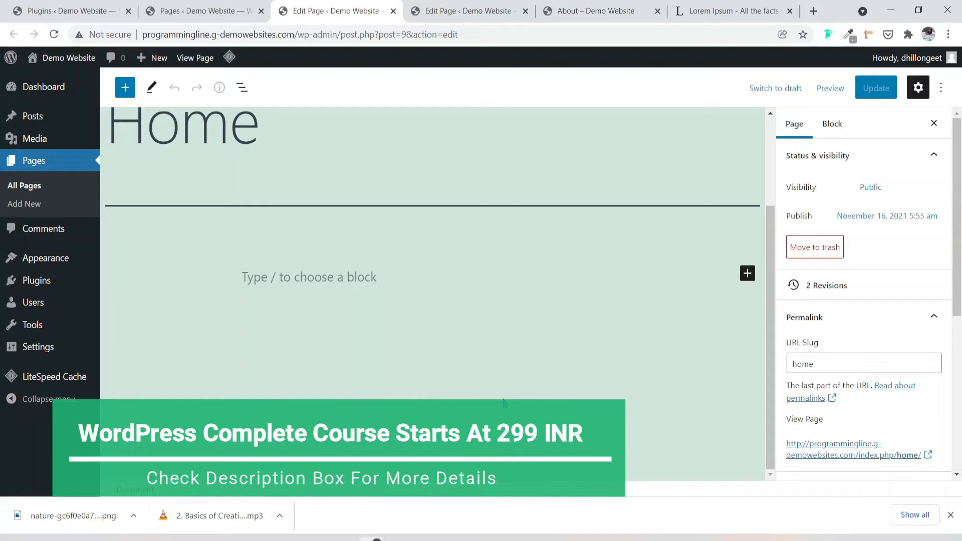
{"action": "scroll", "coordinate": [410, 341], "scroll_direction": "up", "scroll_amount": 3}
{"action": "scroll", "coordinate": [411, 341], "scroll_direction": "down", "scroll_amount": 3}
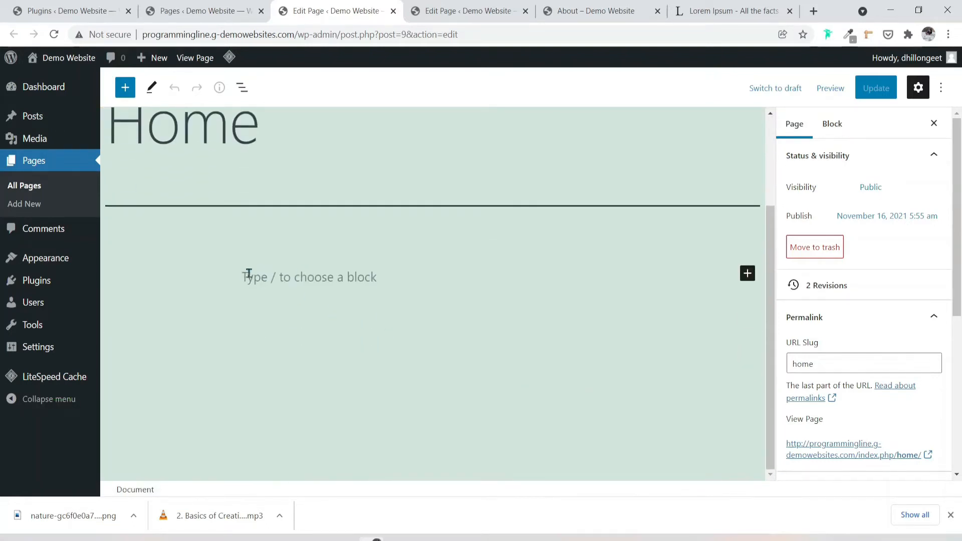
{"action": "left_click", "coordinate": [245, 274]}
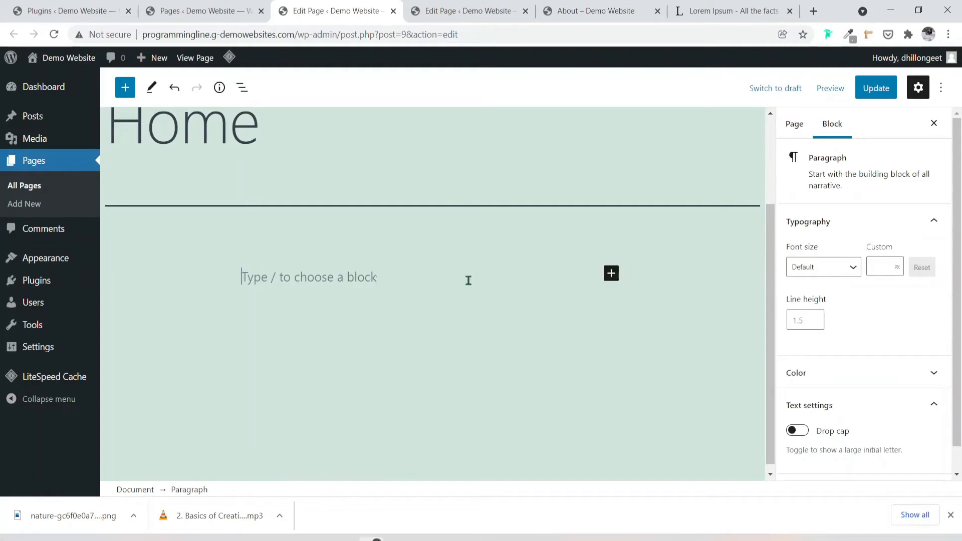
{"action": "left_click", "coordinate": [610, 276]}
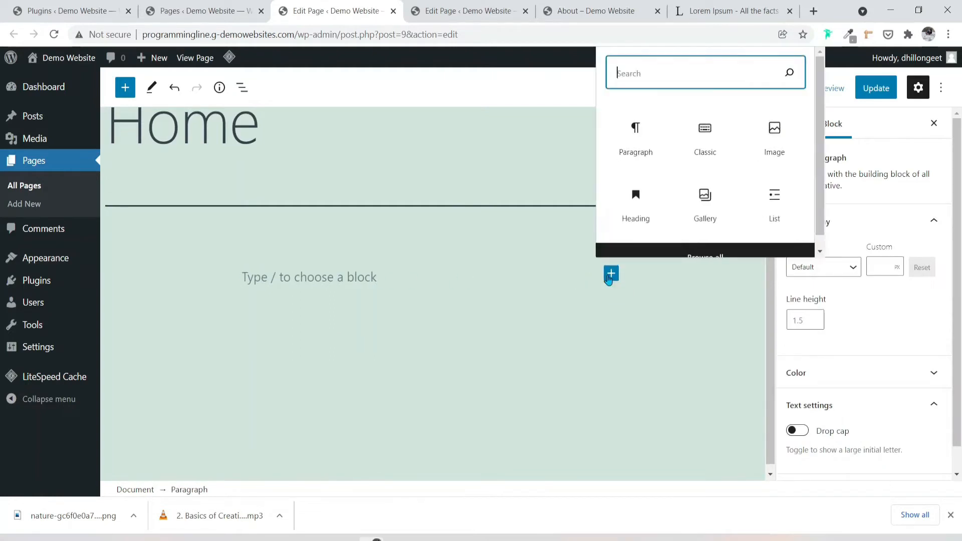
{"action": "left_click", "coordinate": [640, 203]}
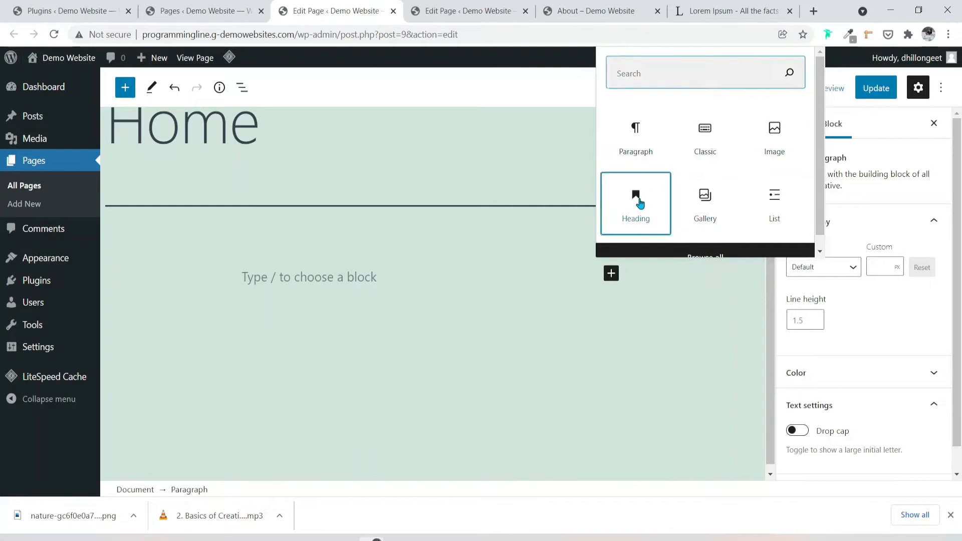
{"action": "left_click", "coordinate": [640, 204]}
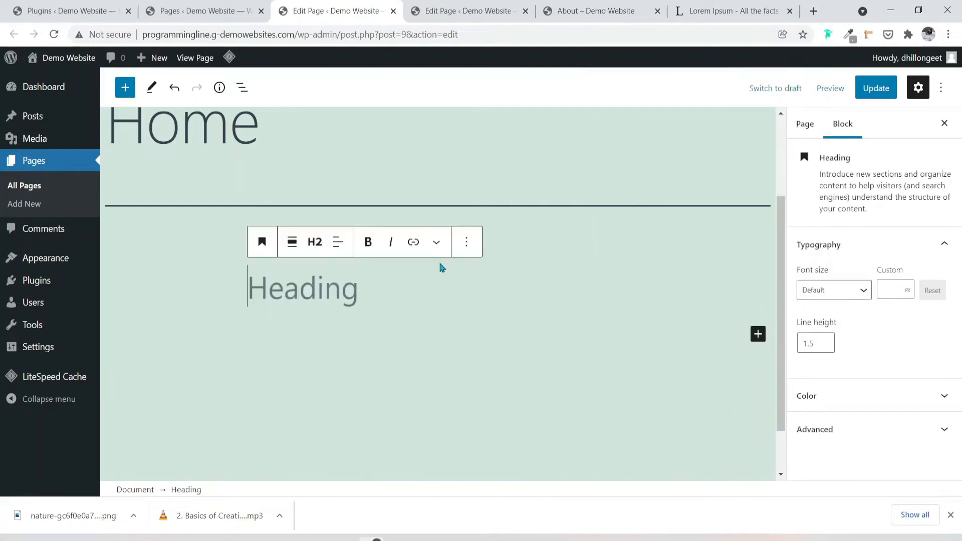
{"action": "type", "text": "It is a long established fact that a reader will be distracted by the readable content of a page when looking at its layout. The point of using Lorem Ipsum is that it has a more-or-less normal distribution of letters, as opposed to using 'Content here, content here', making it look like readable English. Many desktop publishing packages and web page editors now use Lorem Ipsum as their default model text, and a search for 'lorem ipsum' will uncover many web sites still in their infancy. Various versions have evolved over the years, sometimes by accident, sometimes on purpose (injected humour and the like)."}
{"action": "scroll", "coordinate": [358, 250], "scroll_direction": "up", "scroll_amount": 10}
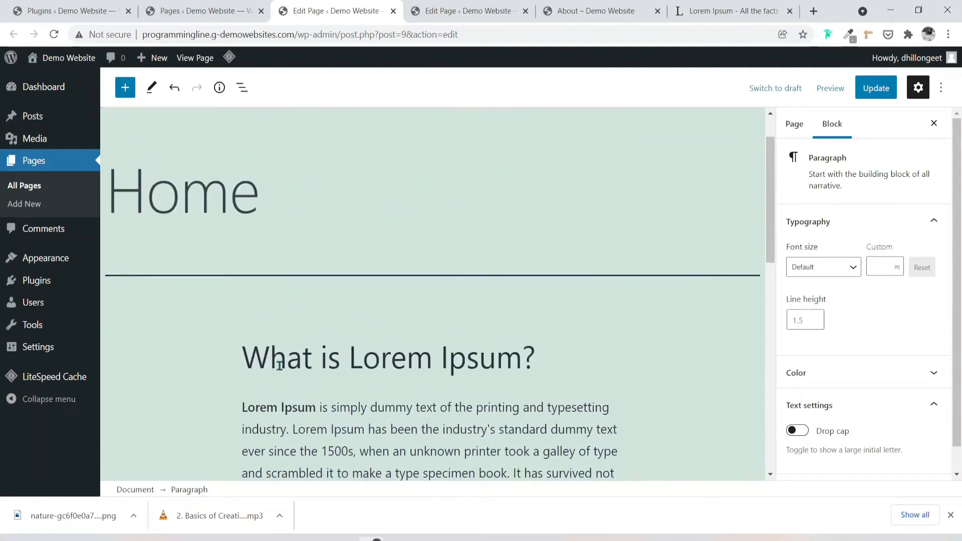
Step: Examine the heading and paragraph blocks created from the pasted Lorem Ipsum text on the Home page, selecting each in turn
{"action": "left_click", "coordinate": [280, 365]}
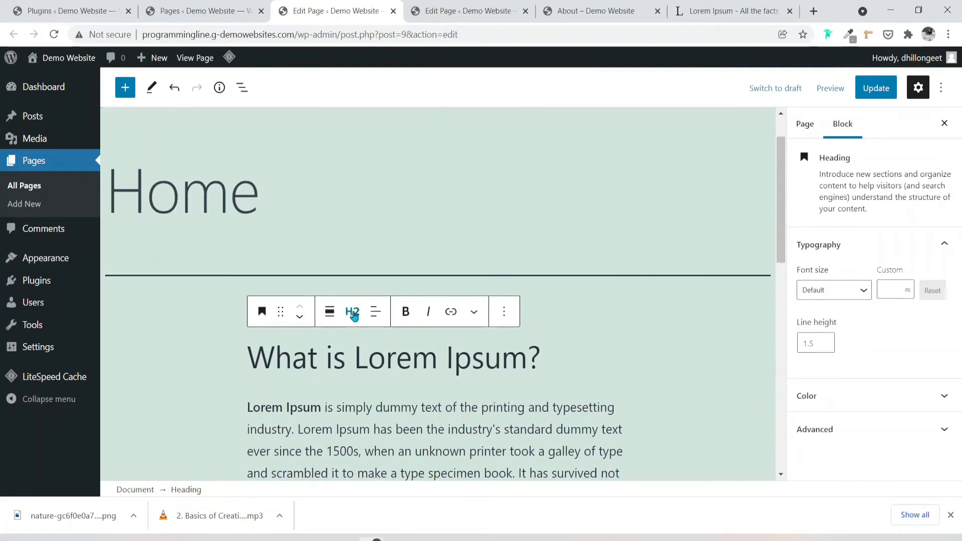
{"action": "scroll", "coordinate": [333, 355], "scroll_direction": "down", "scroll_amount": 4}
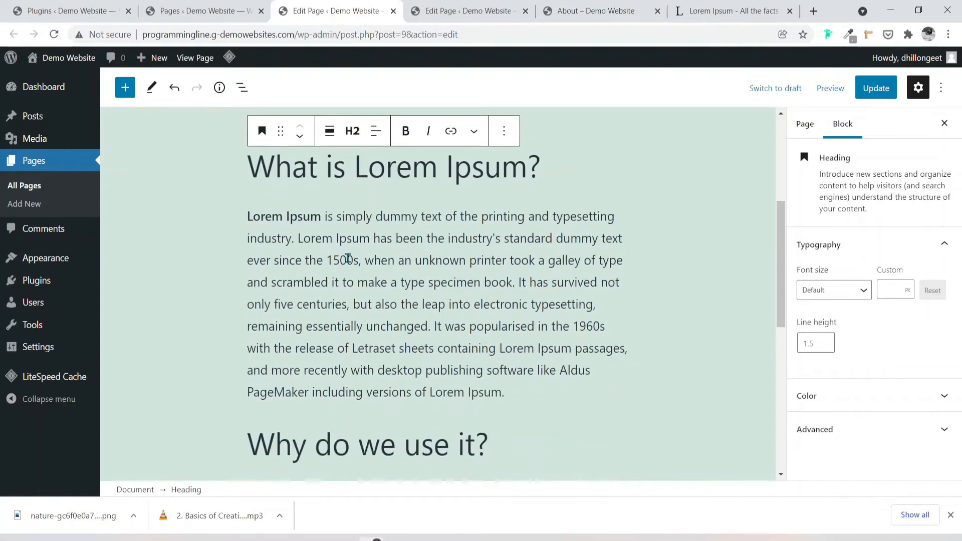
{"action": "left_click", "coordinate": [348, 258]}
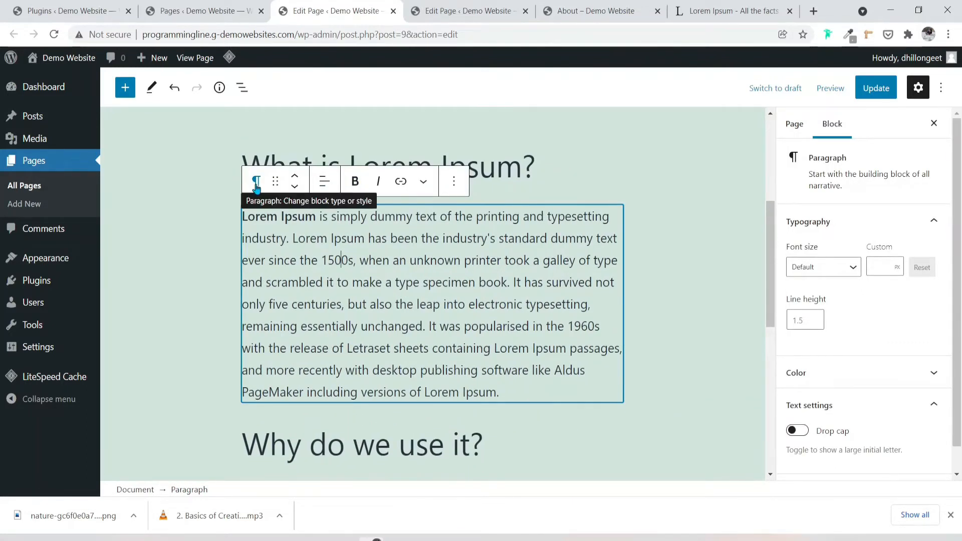
{"action": "scroll", "coordinate": [264, 269], "scroll_direction": "down", "scroll_amount": 2}
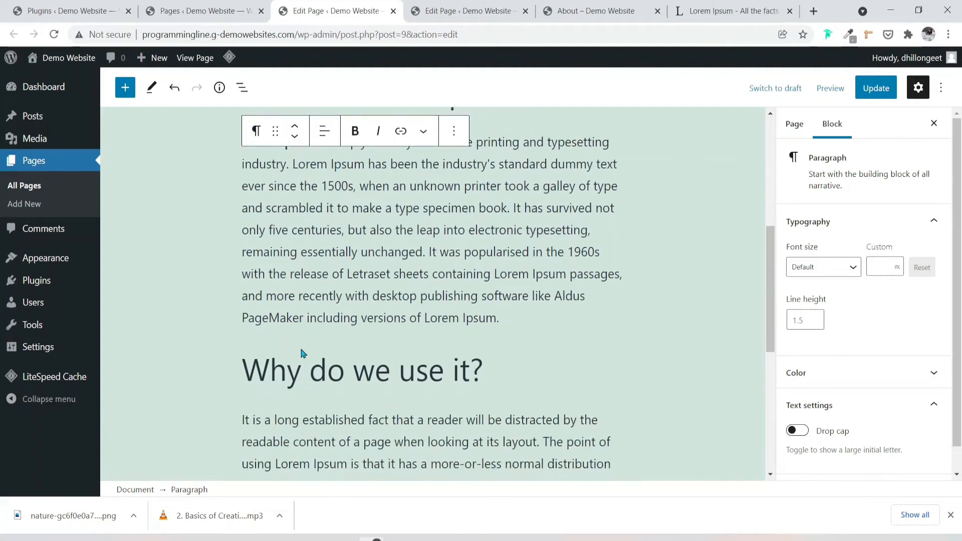
{"action": "scroll", "coordinate": [299, 383], "scroll_direction": "down", "scroll_amount": 5}
{"action": "left_click", "coordinate": [299, 383]}
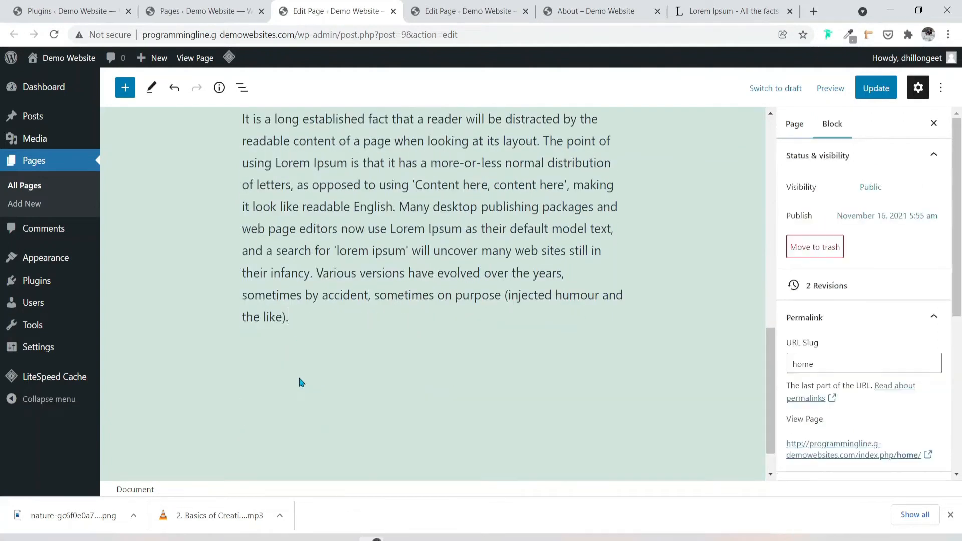
{"action": "scroll", "coordinate": [300, 378], "scroll_direction": "up", "scroll_amount": 6}
{"action": "scroll", "coordinate": [299, 378], "scroll_direction": "down", "scroll_amount": 3}
{"action": "scroll", "coordinate": [299, 378], "scroll_direction": "down", "scroll_amount": 1}
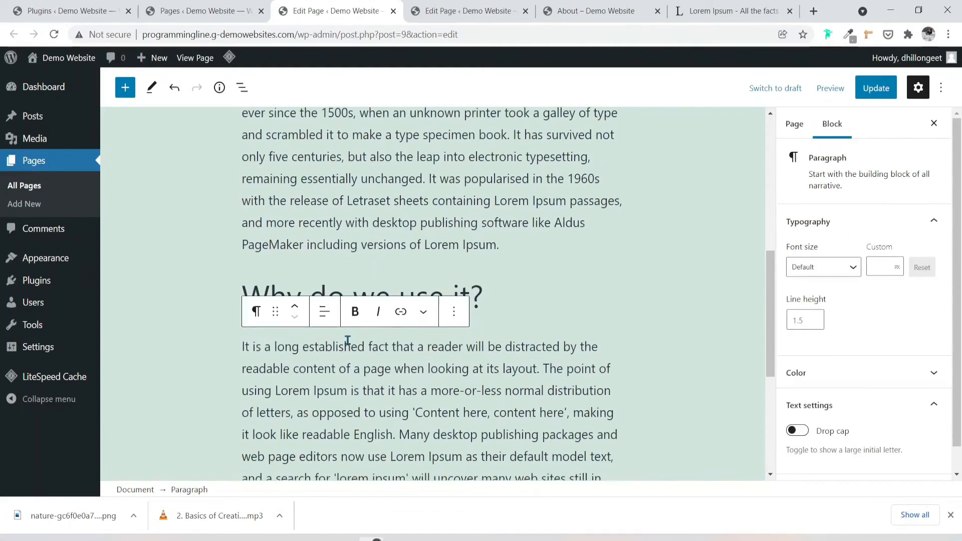
{"action": "left_click", "coordinate": [332, 290]}
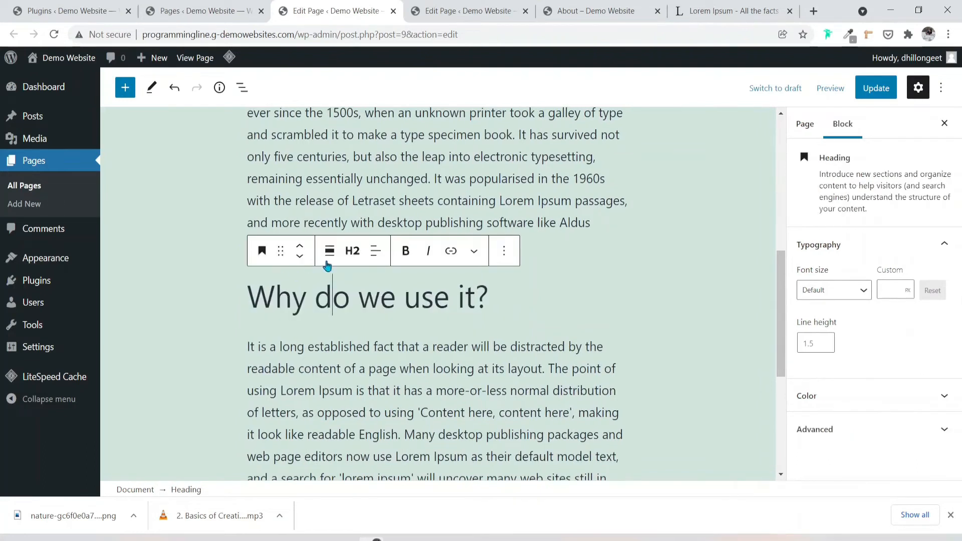
{"action": "left_click", "coordinate": [289, 410]}
{"action": "scroll", "coordinate": [290, 409], "scroll_direction": "down", "scroll_amount": 4}
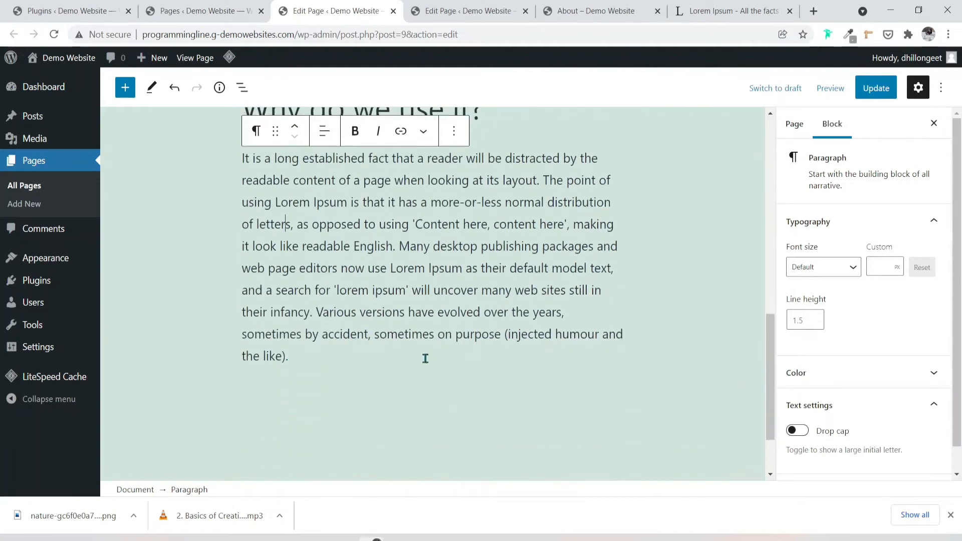
Step: Insert an Image block between the first Lorem Ipsum paragraph and the "Why do we use it?" heading
{"action": "scroll", "coordinate": [440, 271], "scroll_direction": "up", "scroll_amount": 3}
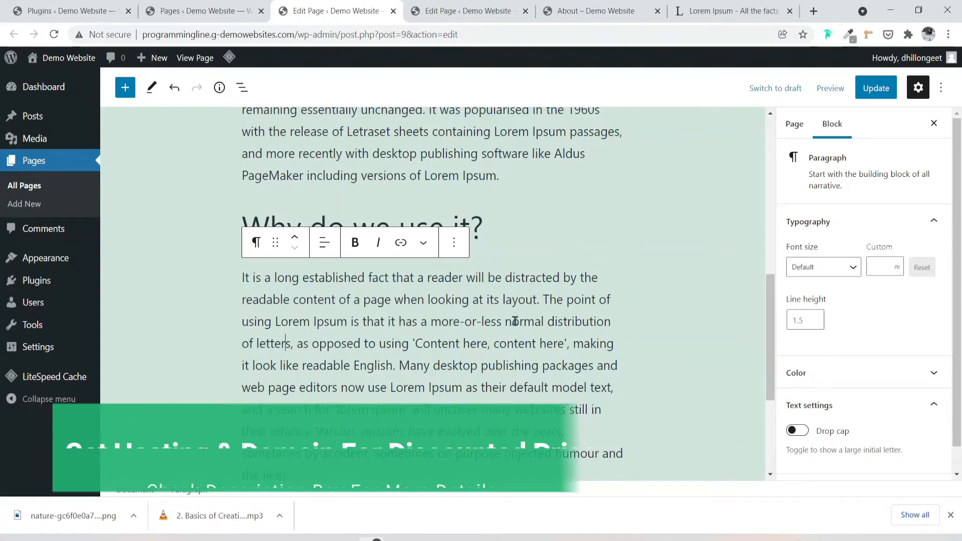
{"action": "scroll", "coordinate": [511, 320], "scroll_direction": "down", "scroll_amount": 4}
{"action": "left_click", "coordinate": [402, 274]}
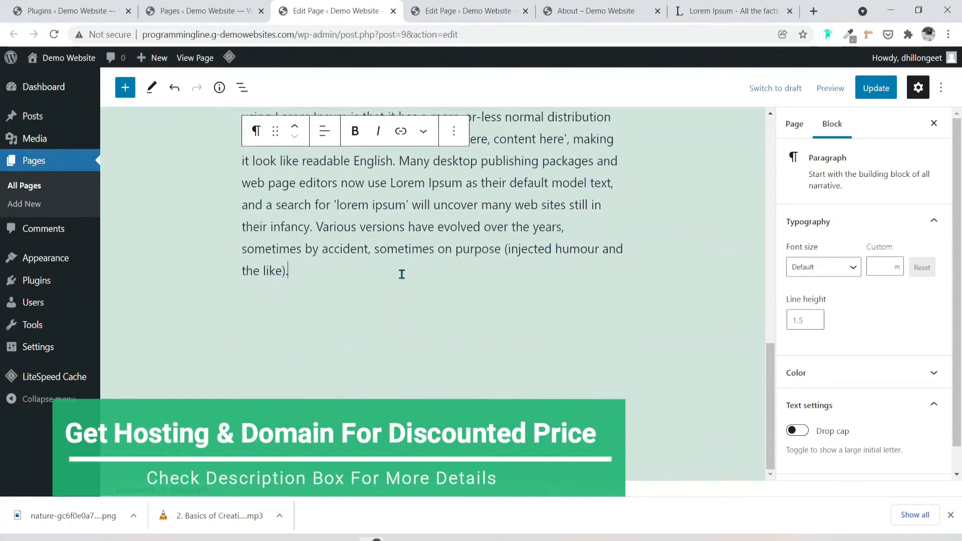
{"action": "scroll", "coordinate": [402, 274], "scroll_direction": "up", "scroll_amount": 4}
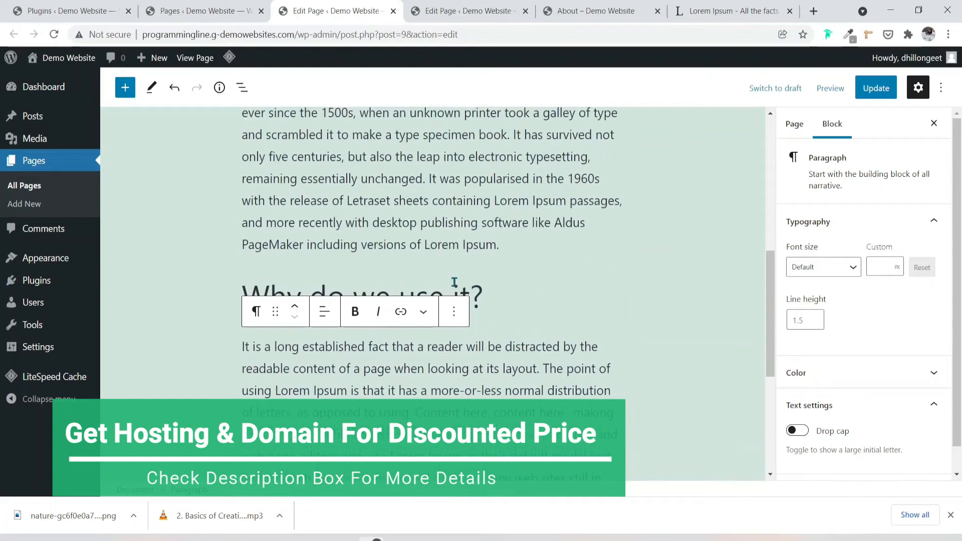
{"action": "left_click", "coordinate": [432, 264]}
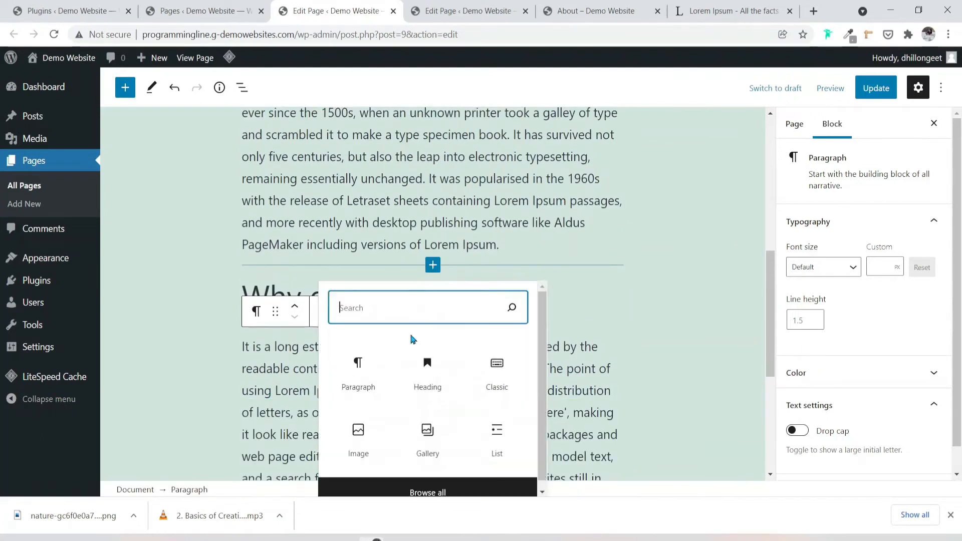
{"action": "left_click", "coordinate": [354, 444]}
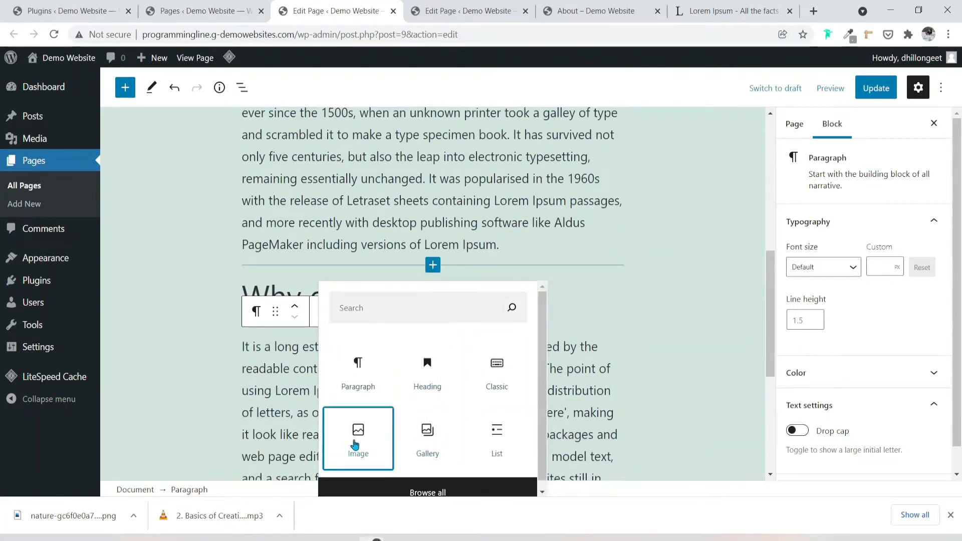
{"action": "key", "text": "Return"}
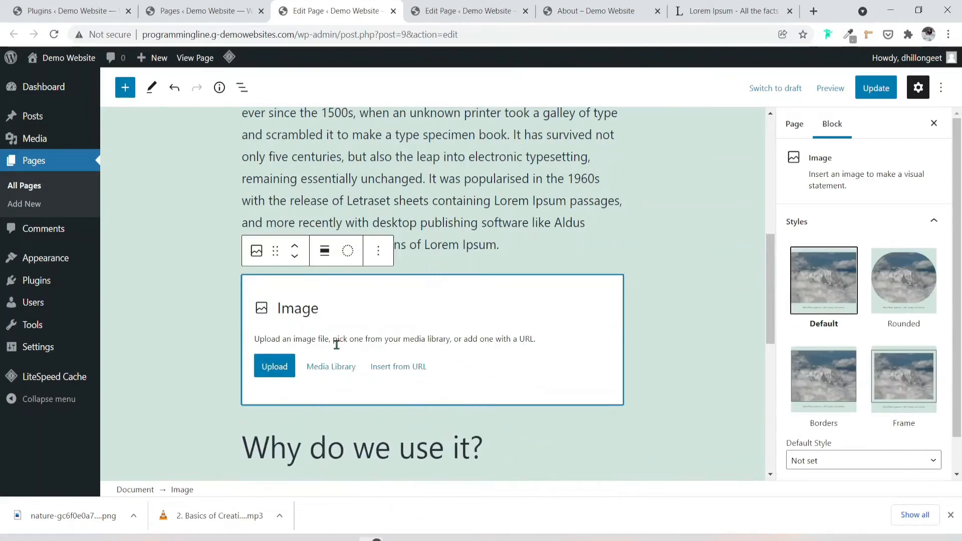
Step: Fill the empty Image block with the mountain landscape picture from the media library
{"action": "left_click", "coordinate": [318, 367]}
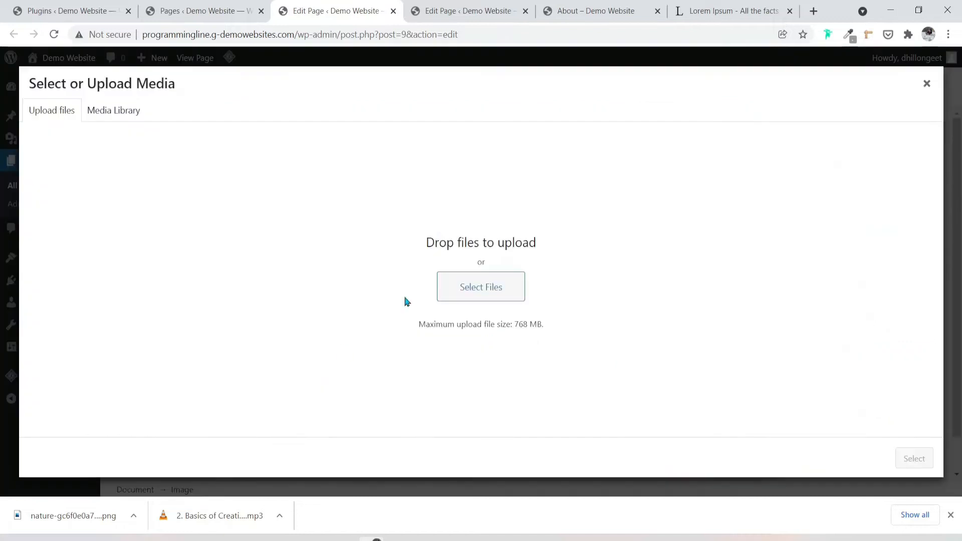
{"action": "left_click", "coordinate": [142, 108]}
{"action": "left_click", "coordinate": [71, 217]}
{"action": "left_click", "coordinate": [913, 458]}
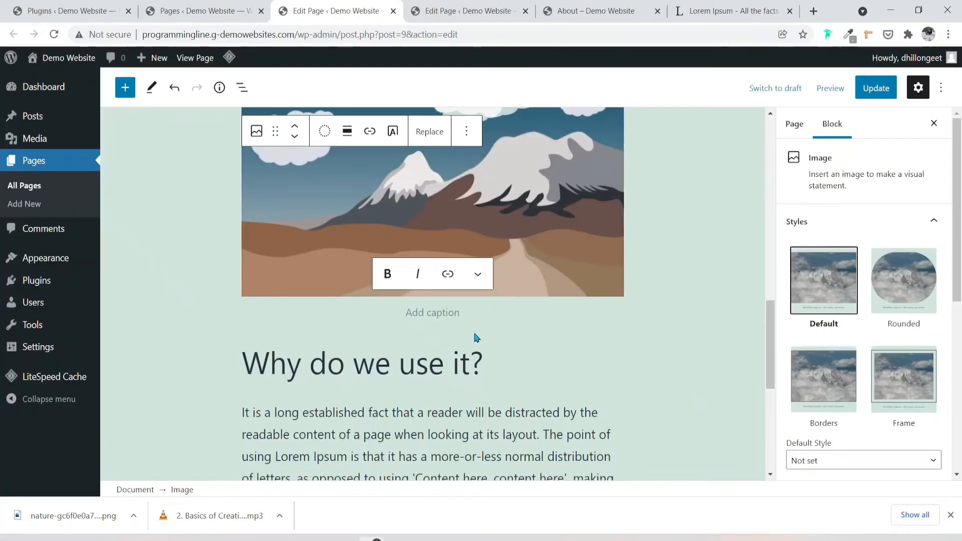
Step: Update the Home page and open its live version in a new tab to review the text and image
{"action": "left_click", "coordinate": [876, 87]}
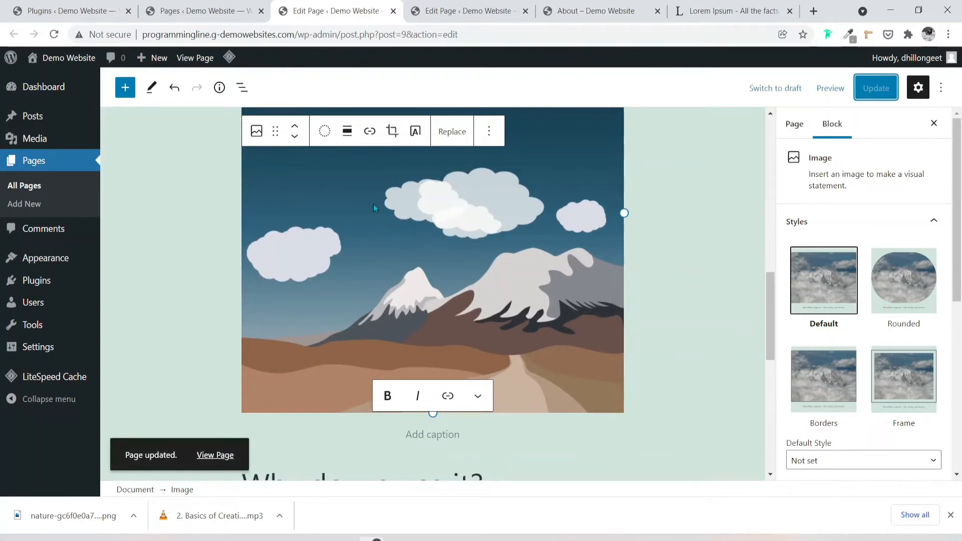
{"action": "middle_click", "coordinate": [215, 455]}
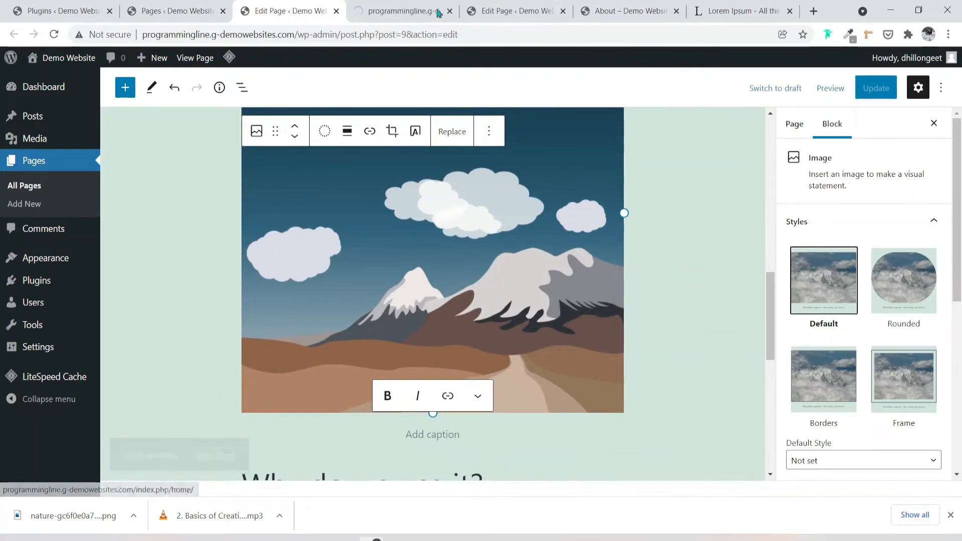
{"action": "left_click", "coordinate": [420, 7]}
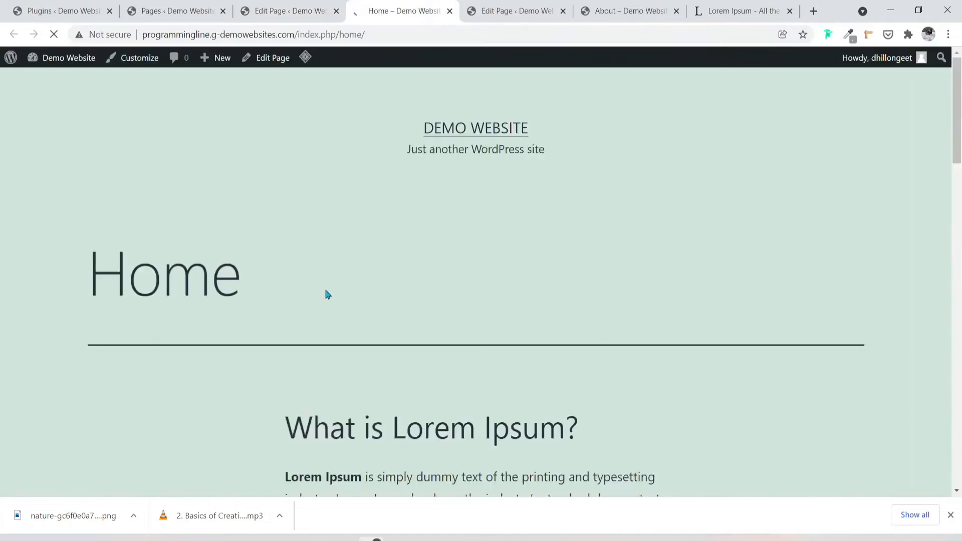
{"action": "scroll", "coordinate": [326, 294], "scroll_direction": "down", "scroll_amount": 20}
{"action": "scroll", "coordinate": [326, 293], "scroll_direction": "up", "scroll_amount": 12}
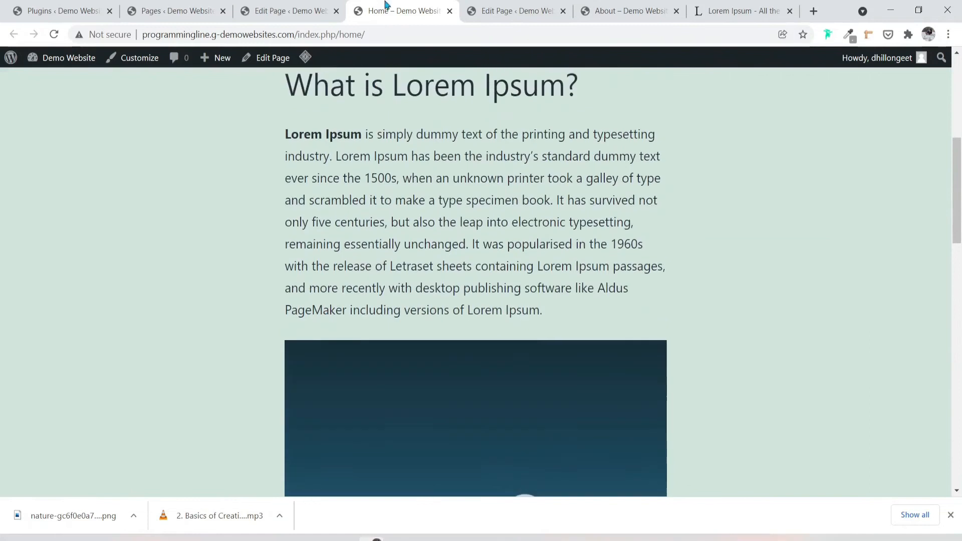
Step: Review the About page's text and image in the Classic Editor for comparison with the Home page
{"action": "left_click", "coordinate": [525, 6]}
{"action": "scroll", "coordinate": [451, 333], "scroll_direction": "down", "scroll_amount": 9}
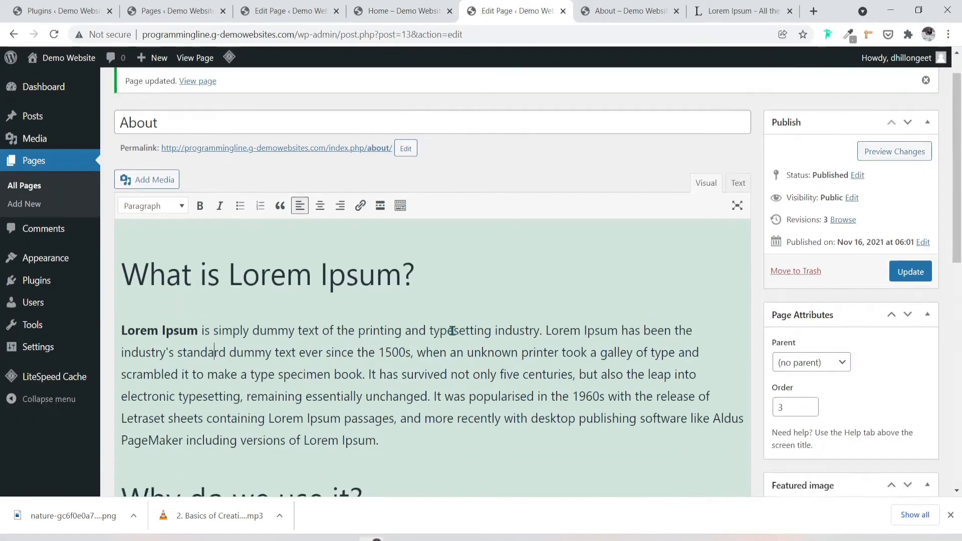
{"action": "scroll", "coordinate": [258, 322], "scroll_direction": "down", "scroll_amount": 3}
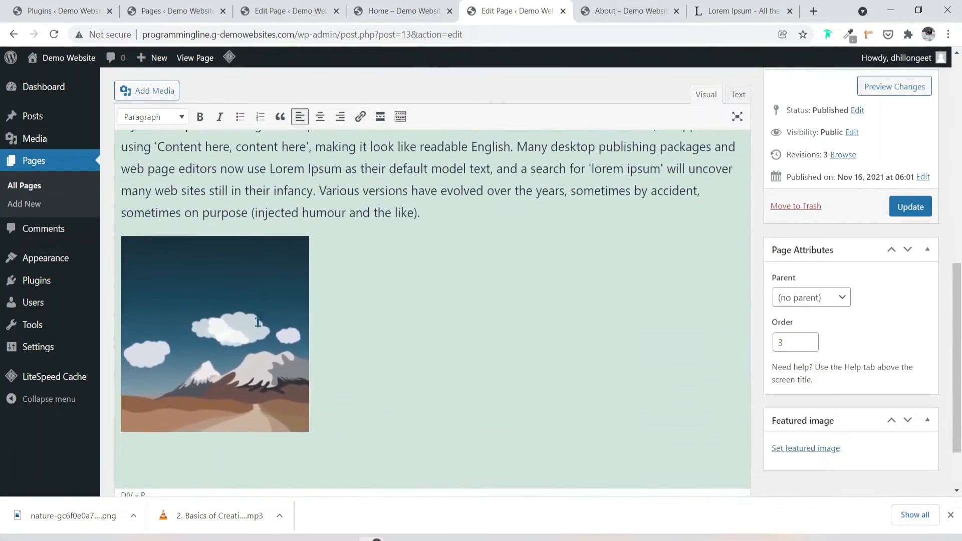
{"action": "scroll", "coordinate": [358, 257], "scroll_direction": "up", "scroll_amount": 4}
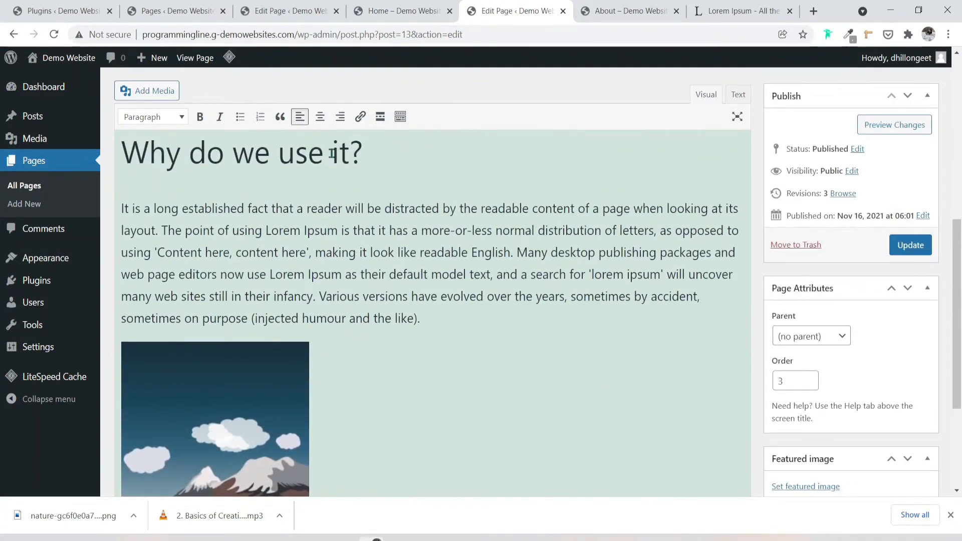
Step: Return to the Home page's block editor, examine its heading, image and text blocks, and dismiss the browser's downloads bar
{"action": "left_click", "coordinate": [300, 11]}
{"action": "scroll", "coordinate": [311, 250], "scroll_direction": "up", "scroll_amount": 3}
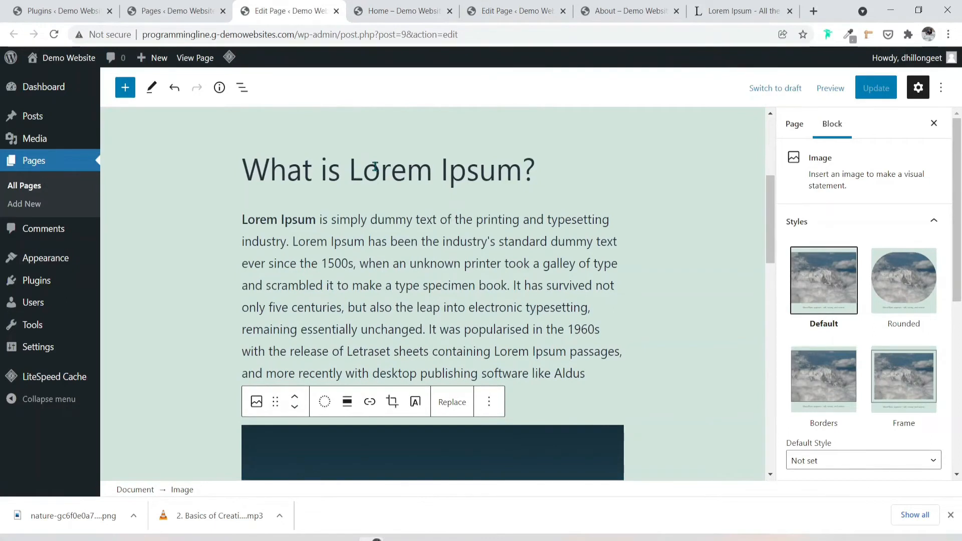
{"action": "left_click", "coordinate": [375, 166]}
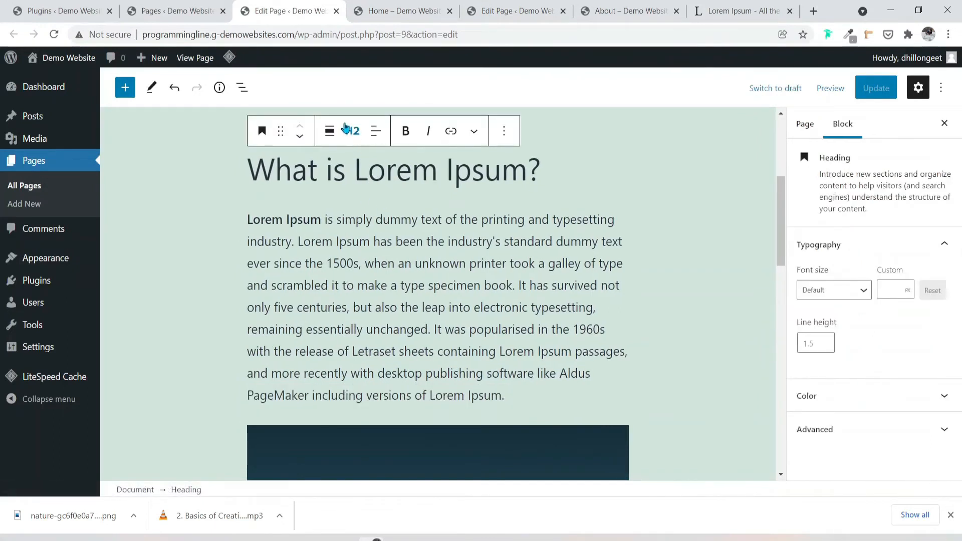
{"action": "scroll", "coordinate": [365, 301], "scroll_direction": "down", "scroll_amount": 1}
{"action": "scroll", "coordinate": [365, 310], "scroll_direction": "down", "scroll_amount": 10}
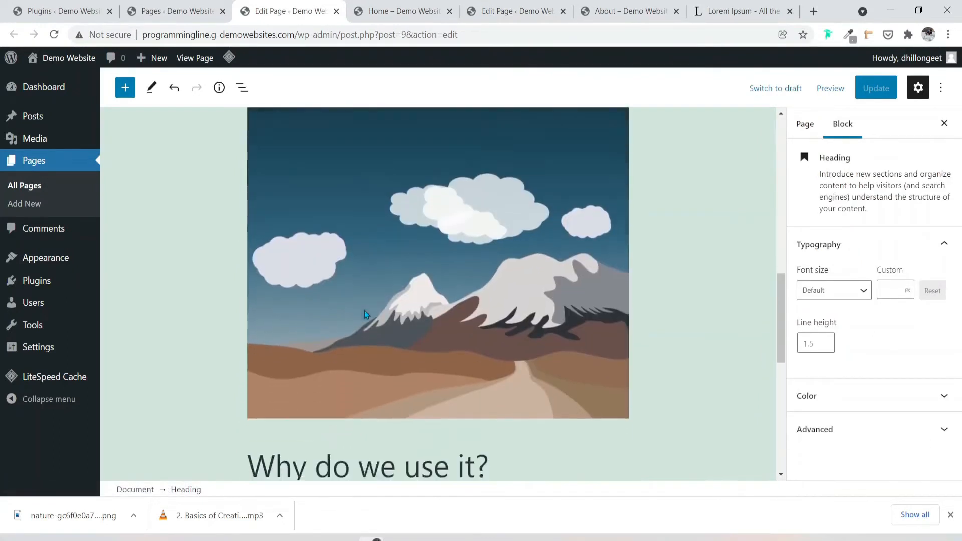
{"action": "scroll", "coordinate": [365, 311], "scroll_direction": "up", "scroll_amount": 1}
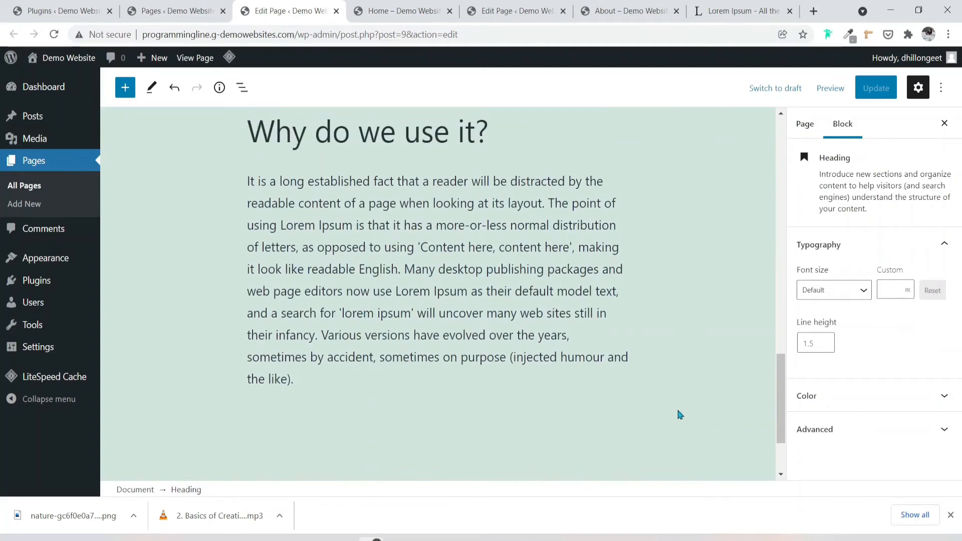
{"action": "left_click", "coordinate": [951, 515]}
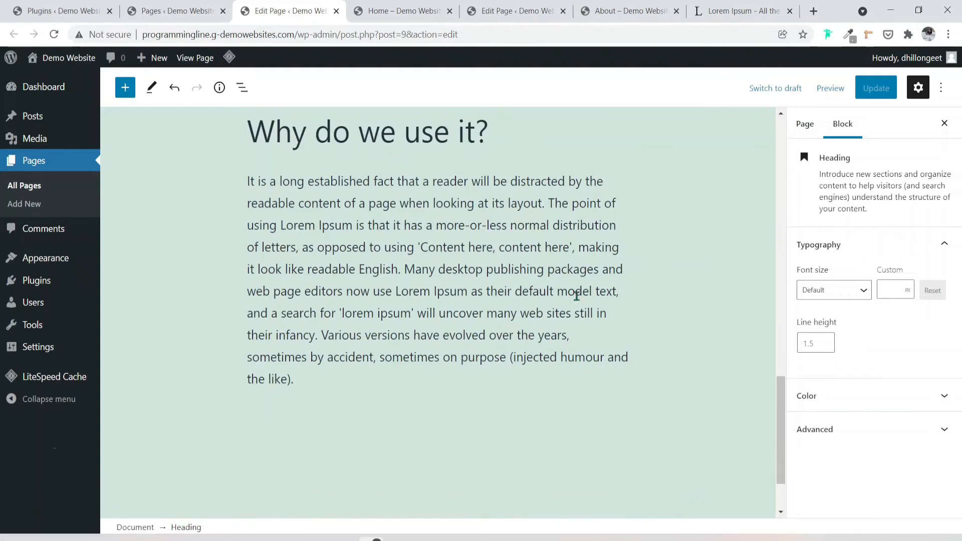
{"action": "scroll", "coordinate": [572, 288], "scroll_direction": "up", "scroll_amount": 5}
{"action": "scroll", "coordinate": [570, 285], "scroll_direction": "up", "scroll_amount": 7}
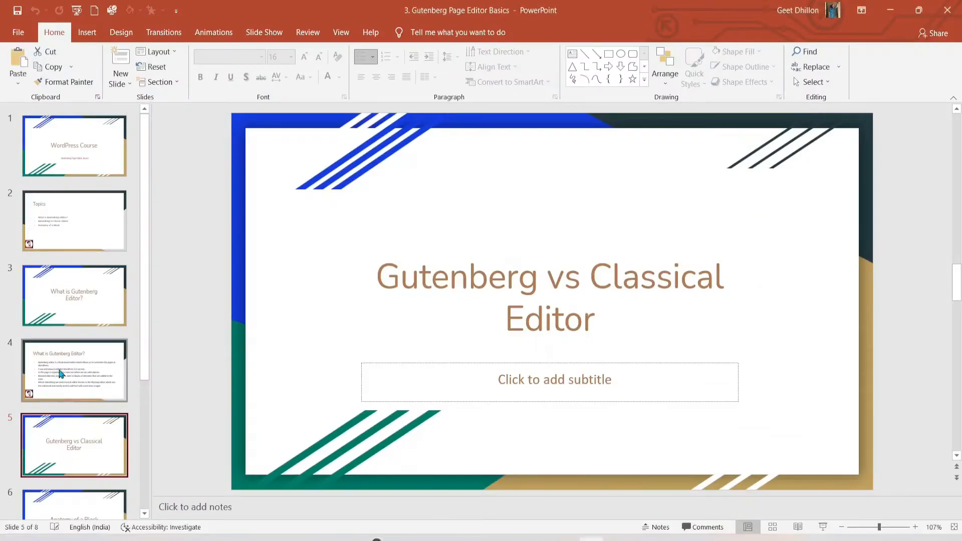
Step: Switch to the PowerPoint presentation and select the "Anatomy of a Block" slide
{"action": "scroll", "coordinate": [78, 418], "scroll_direction": "down", "scroll_amount": 3}
{"action": "left_click", "coordinate": [78, 339]}
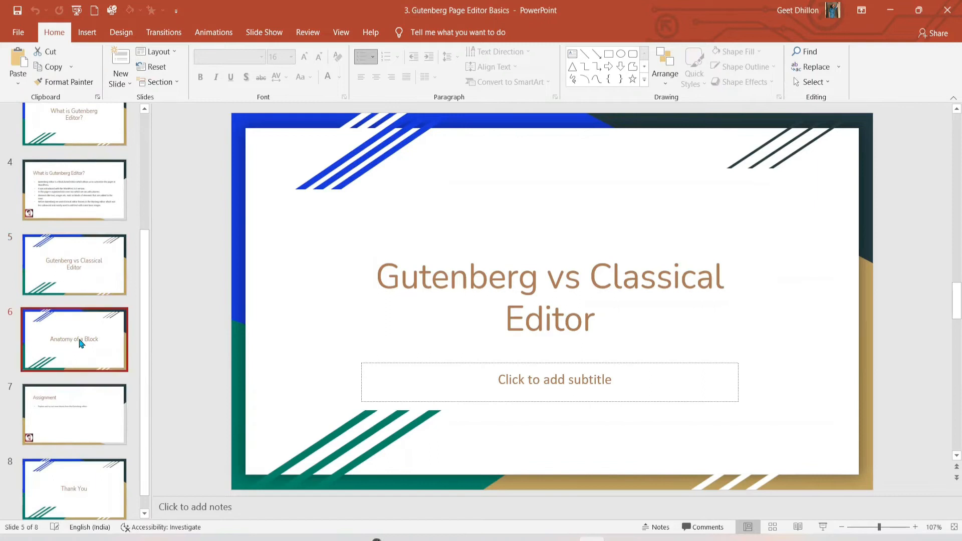
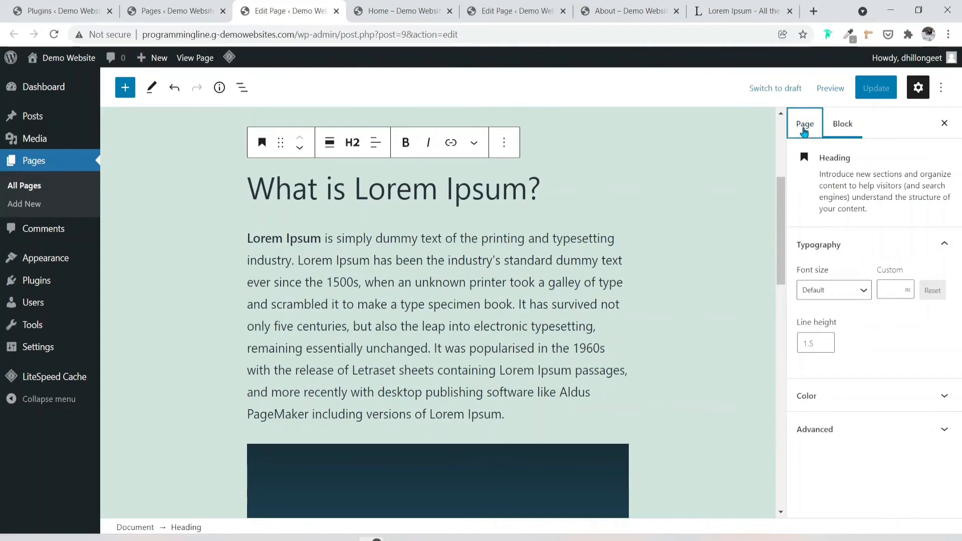
Step: Try the Extra large font size on the "What is Lorem Ipsum?" heading and reset it to Default
{"action": "left_click", "coordinate": [838, 126]}
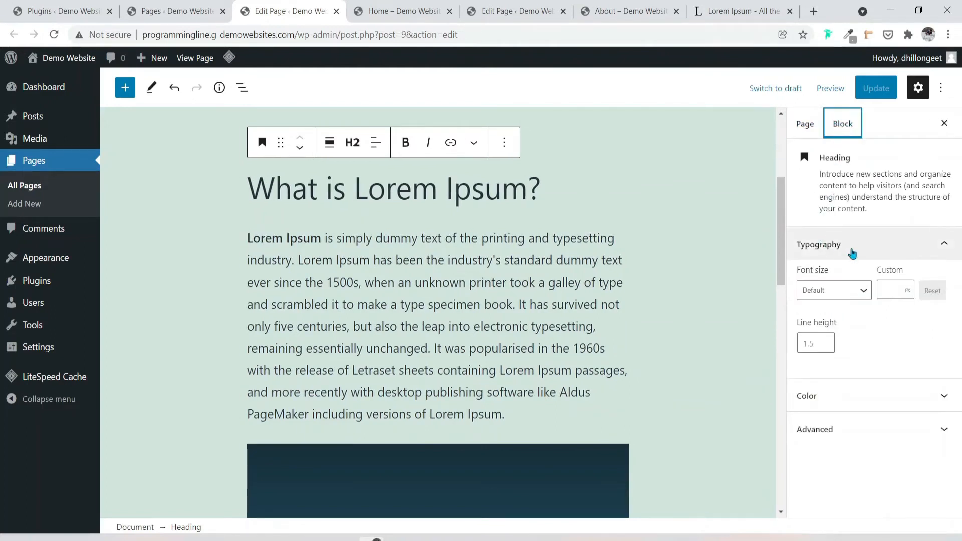
{"action": "left_click", "coordinate": [938, 248]}
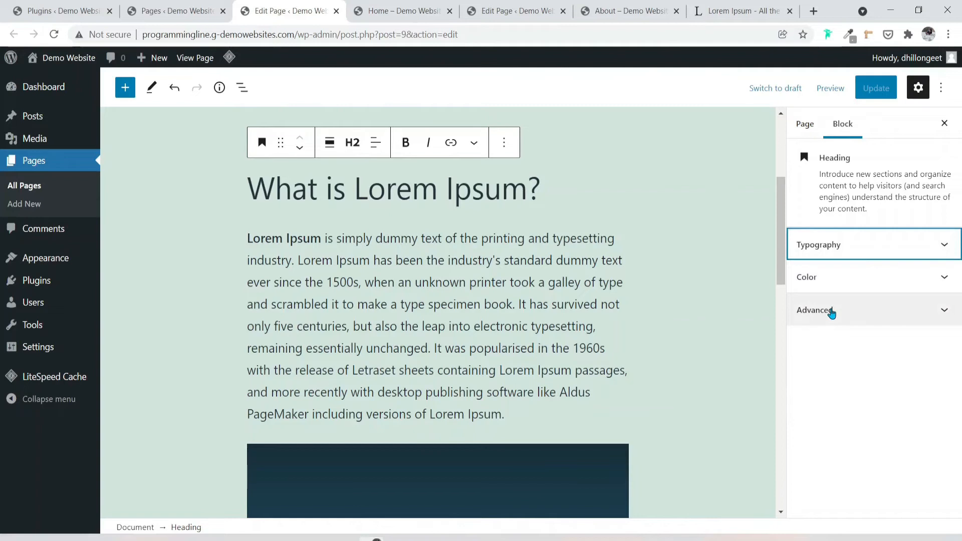
{"action": "left_click", "coordinate": [899, 252]}
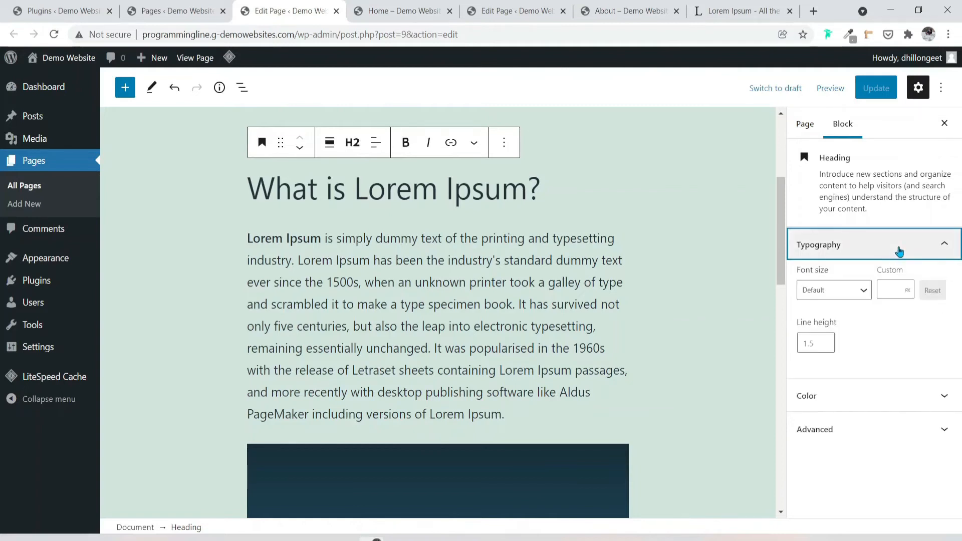
{"action": "left_click", "coordinate": [838, 291]}
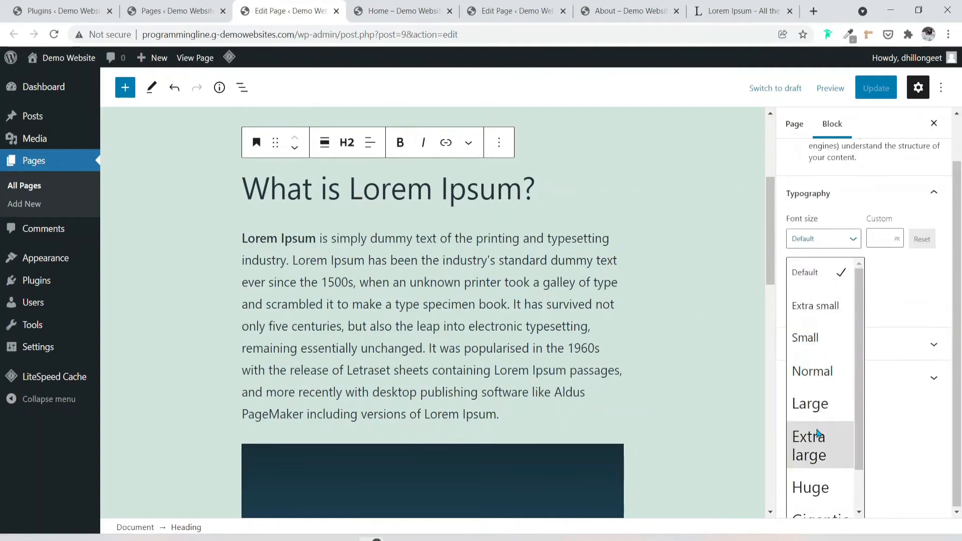
{"action": "left_click", "coordinate": [822, 464]}
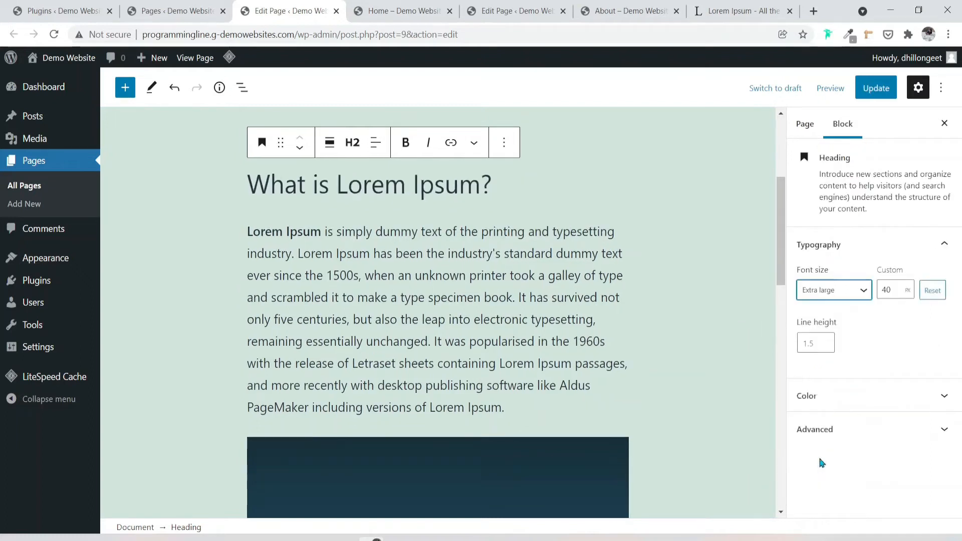
{"action": "left_click", "coordinate": [865, 298]}
{"action": "left_click", "coordinate": [844, 271]}
Step: Try a custom font size of 90 px on the heading and clear it again
{"action": "left_click", "coordinate": [890, 288]}
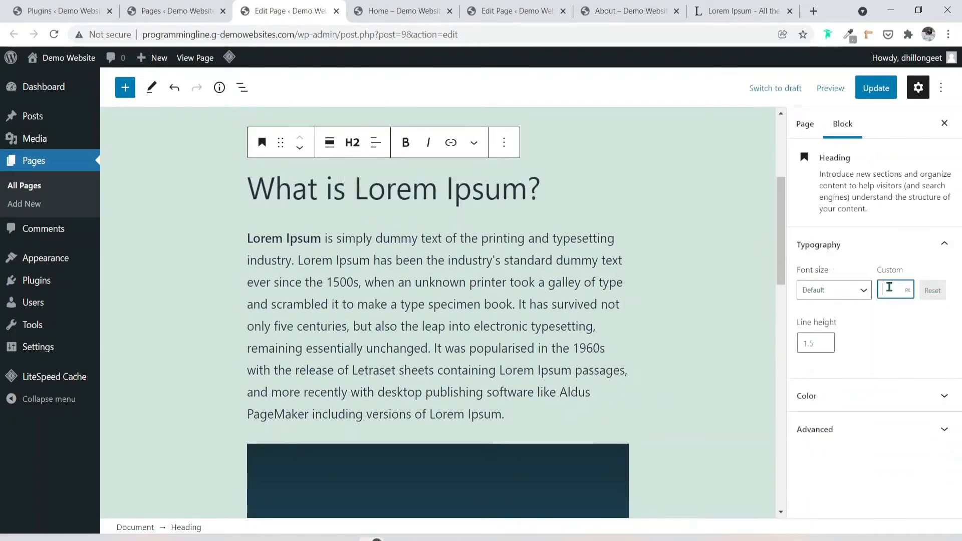
{"action": "type", "text": "90"}
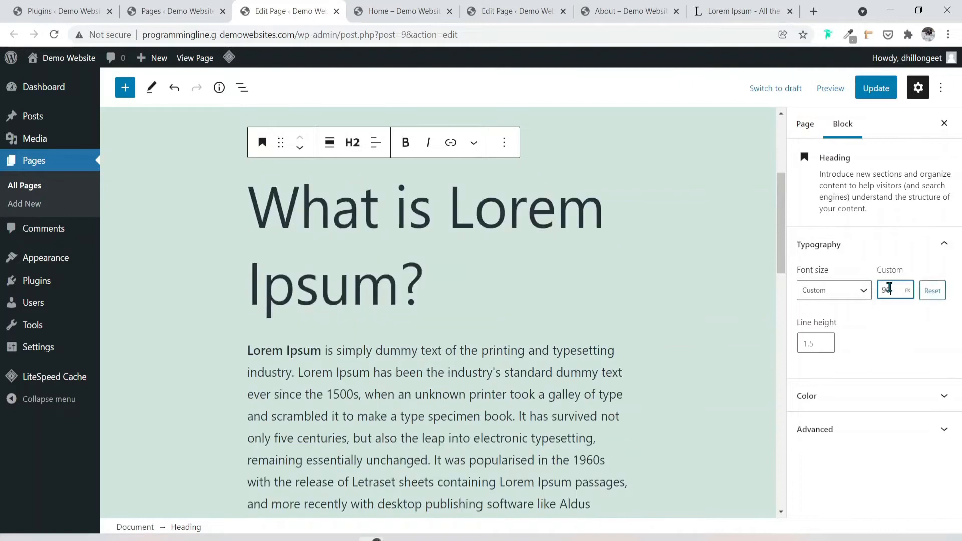
{"action": "key", "text": "BackSpace"}
{"action": "key", "text": "BackSpace"}
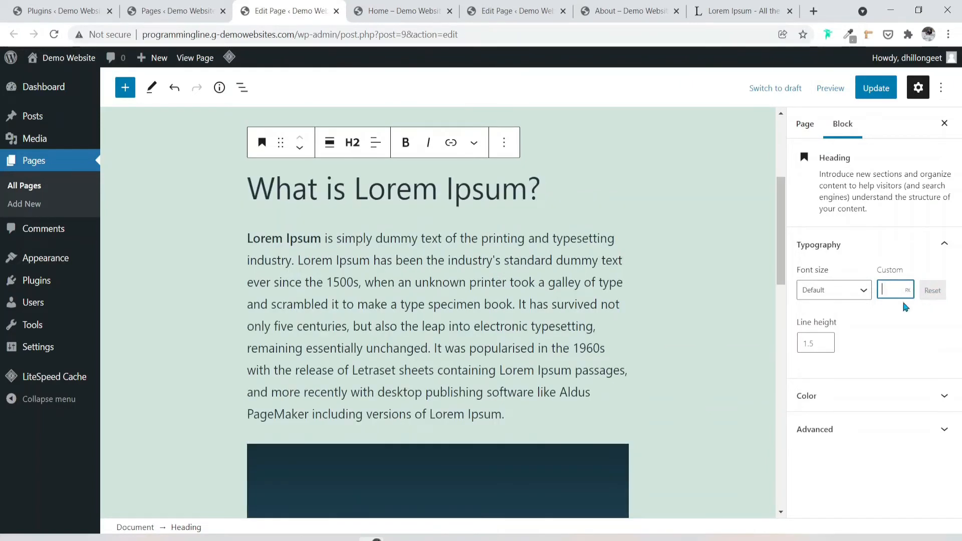
Step: Set the heading's line height to 1.5
{"action": "left_click", "coordinate": [825, 341]}
{"action": "left_click", "coordinate": [825, 341]}
{"action": "left_click", "coordinate": [826, 341]}
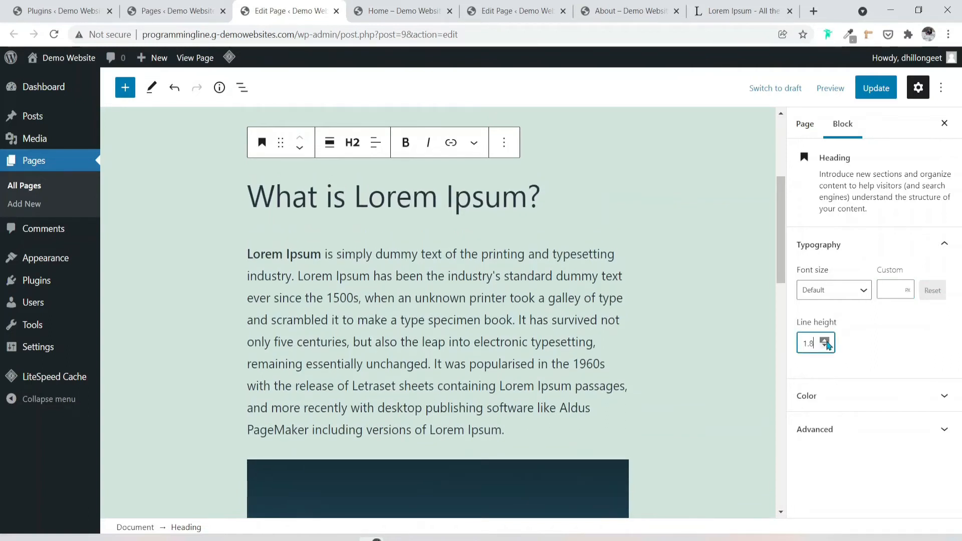
{"action": "left_click", "coordinate": [826, 346]}
{"action": "left_click", "coordinate": [826, 346]}
{"action": "left_click", "coordinate": [826, 346]}
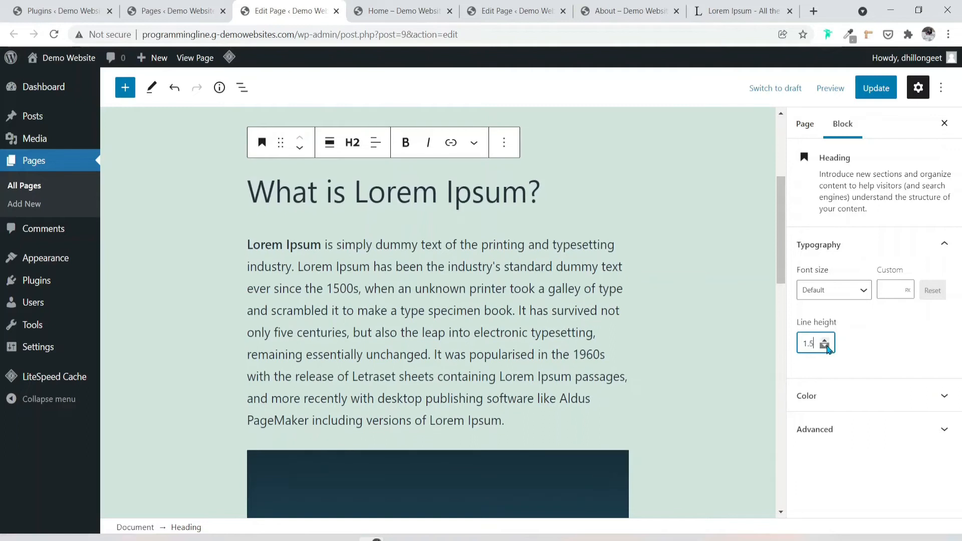
Step: Try several pale palette text colors on the heading, set its text color to black, and check the custom color picker
{"action": "left_click", "coordinate": [845, 396]}
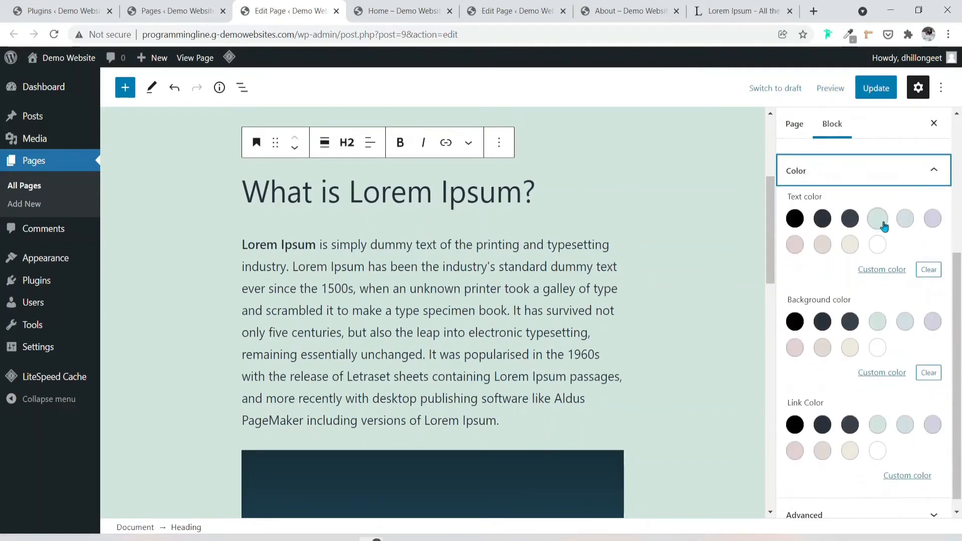
{"action": "left_click", "coordinate": [880, 222]}
{"action": "left_click", "coordinate": [905, 218]}
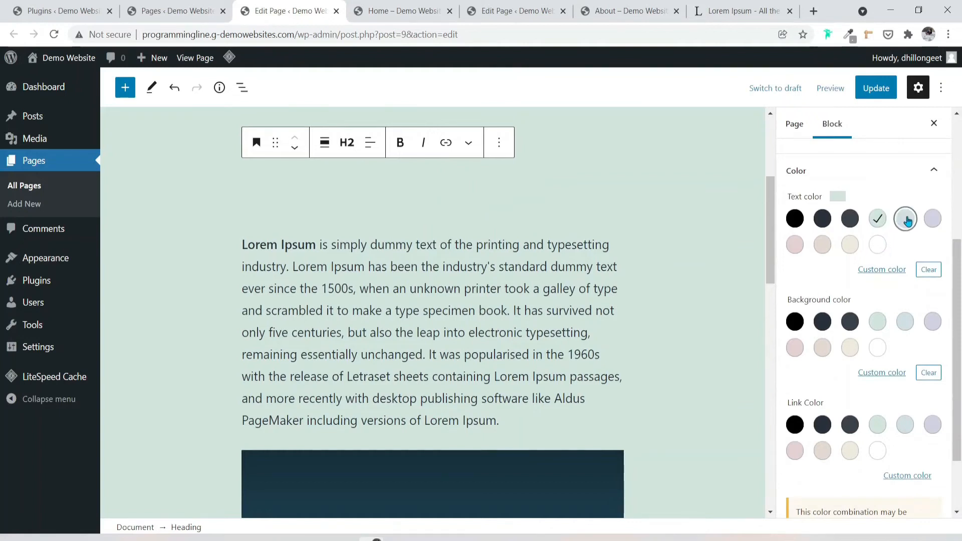
{"action": "left_click", "coordinate": [822, 244]}
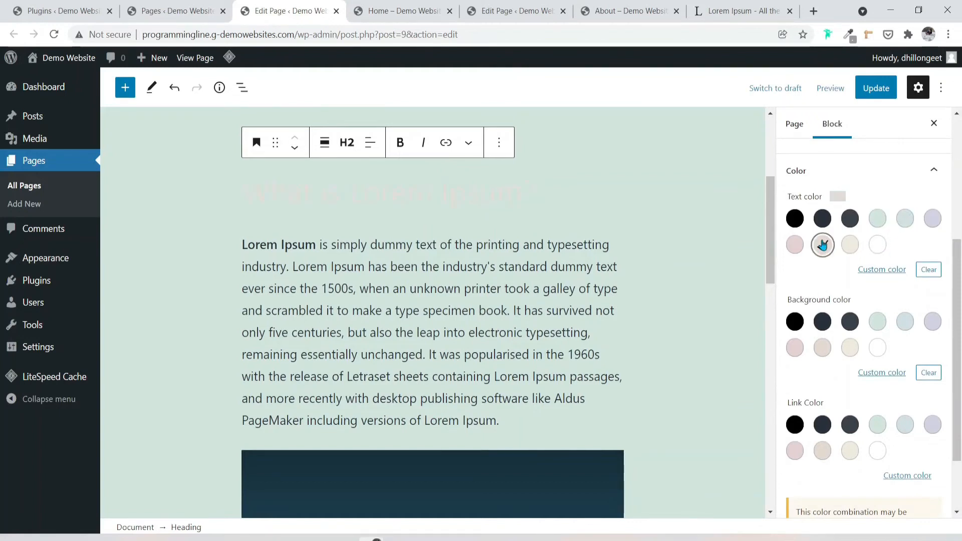
{"action": "left_click", "coordinate": [794, 248]}
{"action": "left_click", "coordinate": [794, 219]}
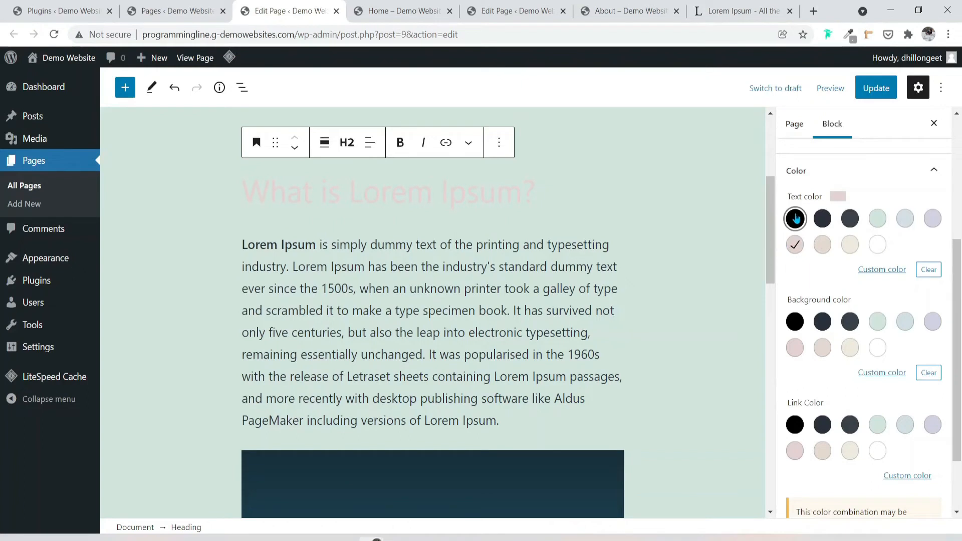
{"action": "left_click", "coordinate": [877, 271]}
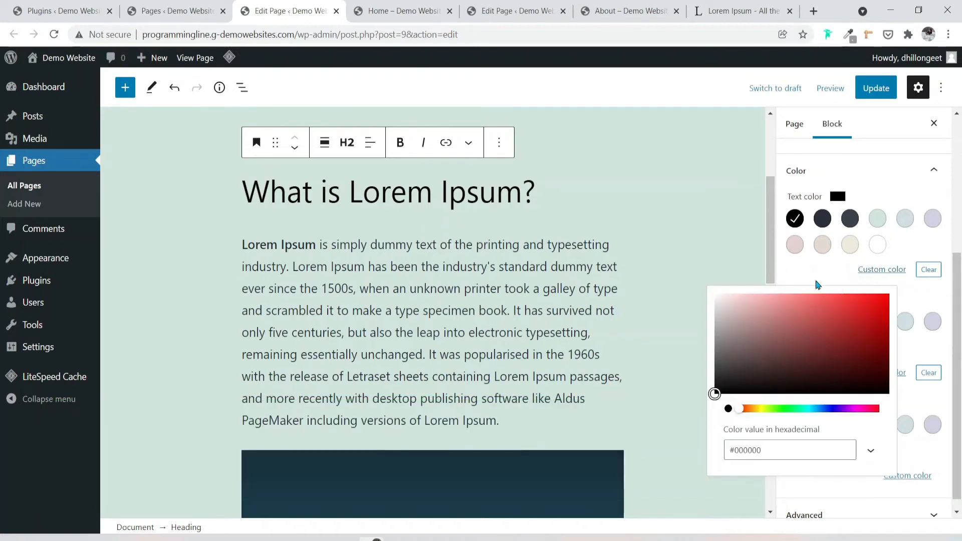
{"action": "left_click", "coordinate": [820, 284]}
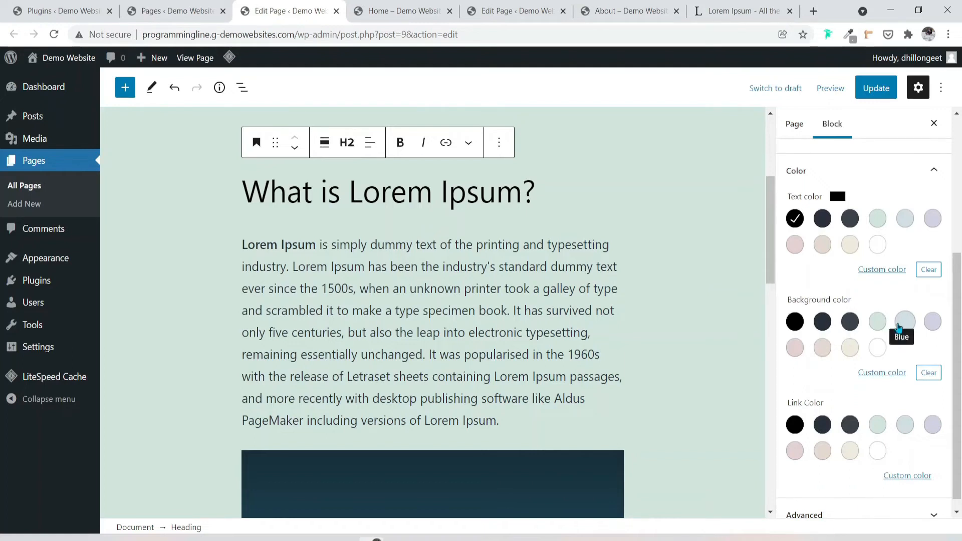
Step: Give the heading the lightest of the dark gray palette colors as background and pale green as link color
{"action": "left_click", "coordinate": [850, 322]}
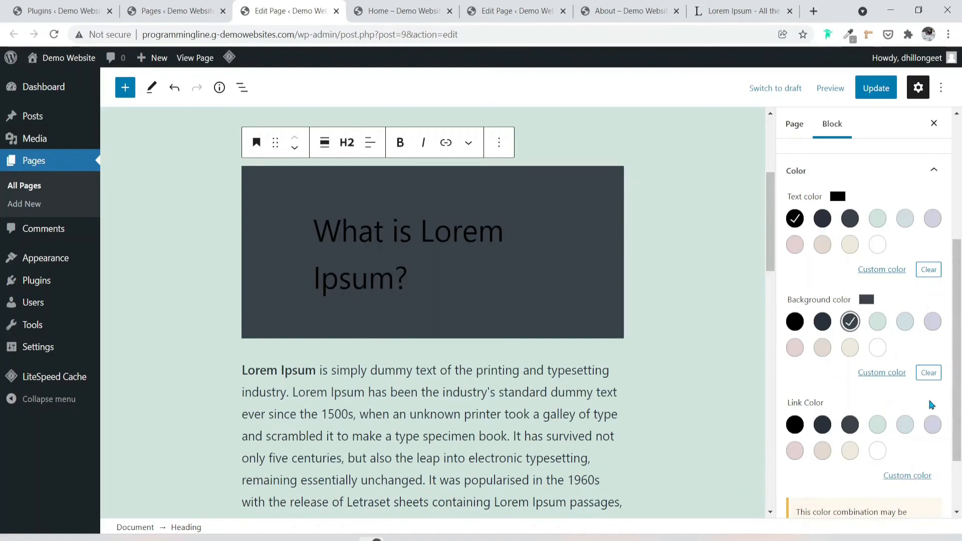
{"action": "scroll", "coordinate": [854, 389], "scroll_direction": "down", "scroll_amount": 1}
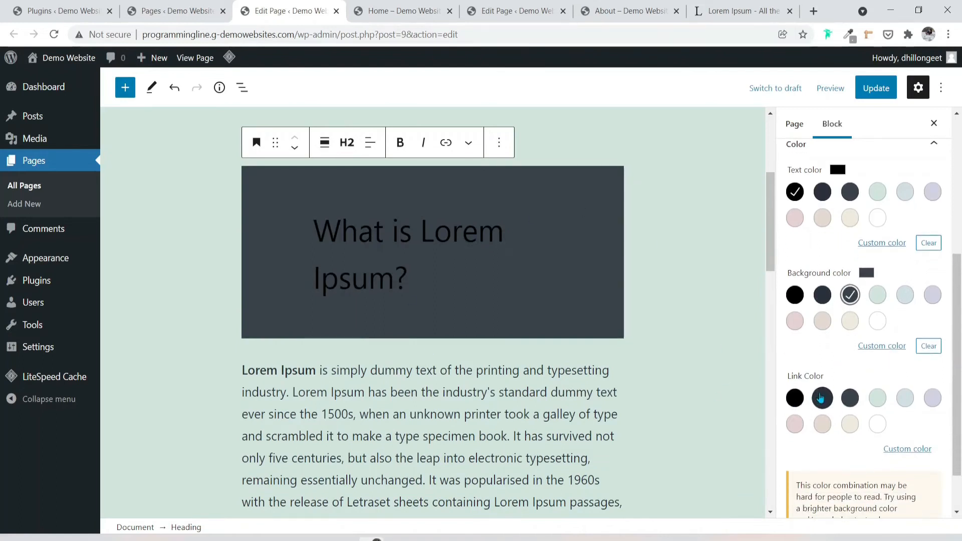
{"action": "scroll", "coordinate": [822, 396], "scroll_direction": "down", "scroll_amount": 2}
{"action": "left_click", "coordinate": [885, 345]}
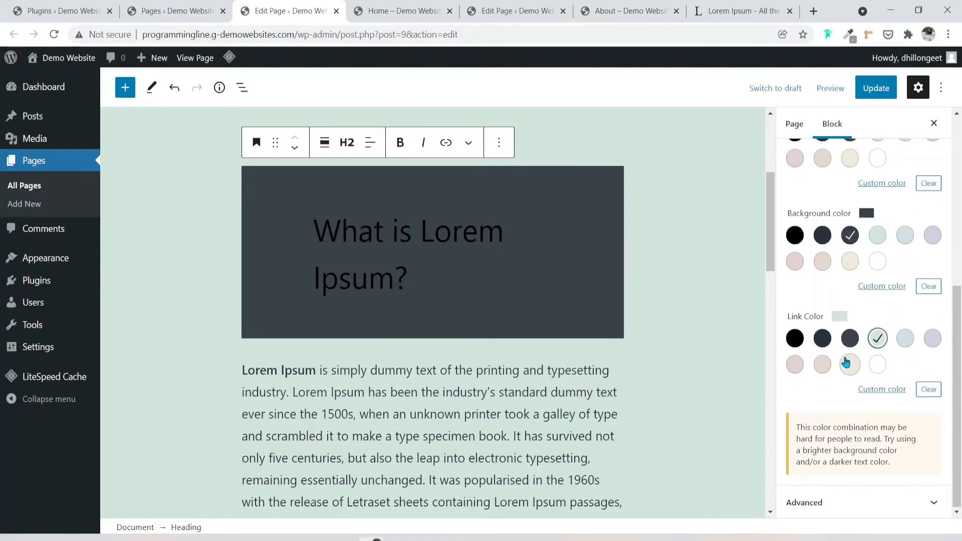
Step: Examine the heading's Advanced settings for HTML anchor and additional CSS classes, and collapse the Advanced and Typography sections
{"action": "left_click", "coordinate": [846, 503]}
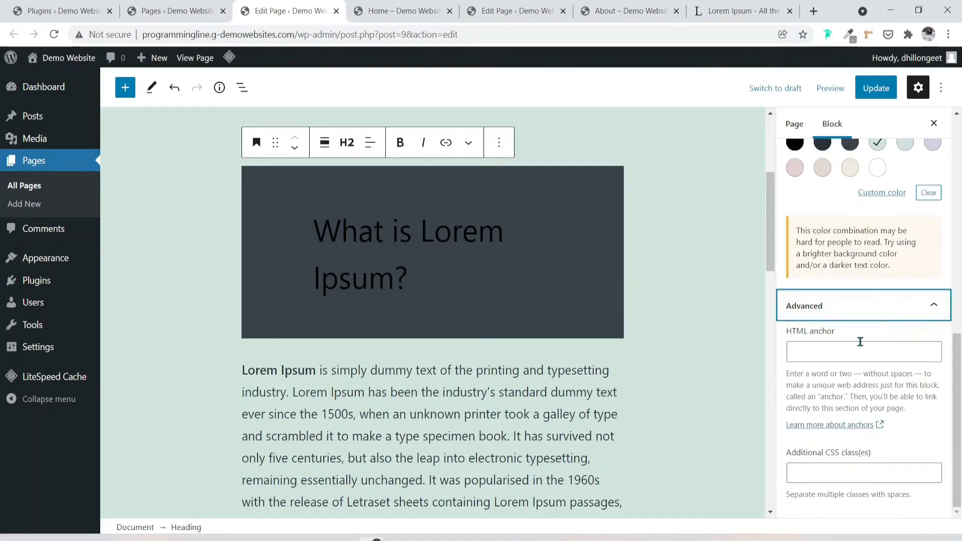
{"action": "scroll", "coordinate": [859, 339], "scroll_direction": "up", "scroll_amount": 1}
{"action": "left_click", "coordinate": [934, 357]}
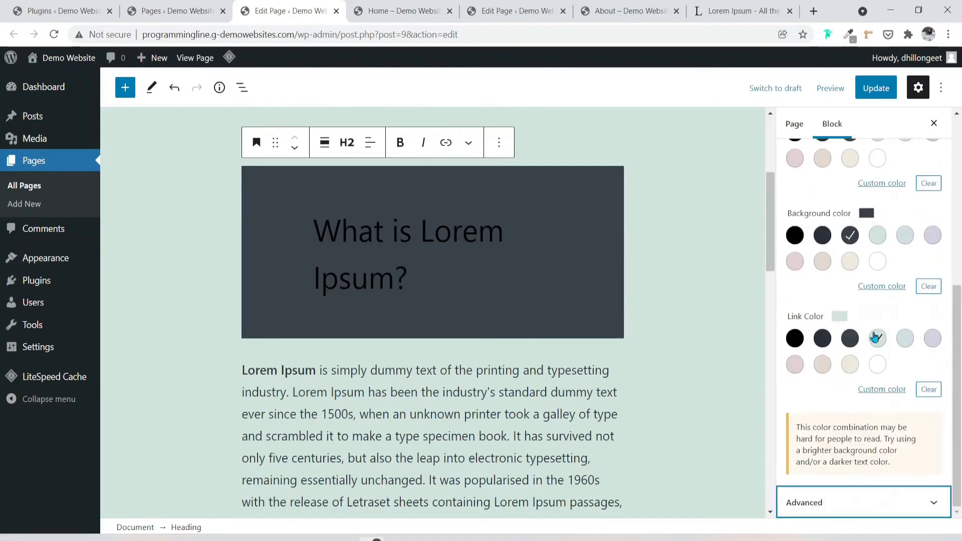
{"action": "scroll", "coordinate": [874, 337], "scroll_direction": "up", "scroll_amount": 6}
{"action": "left_click", "coordinate": [943, 249]}
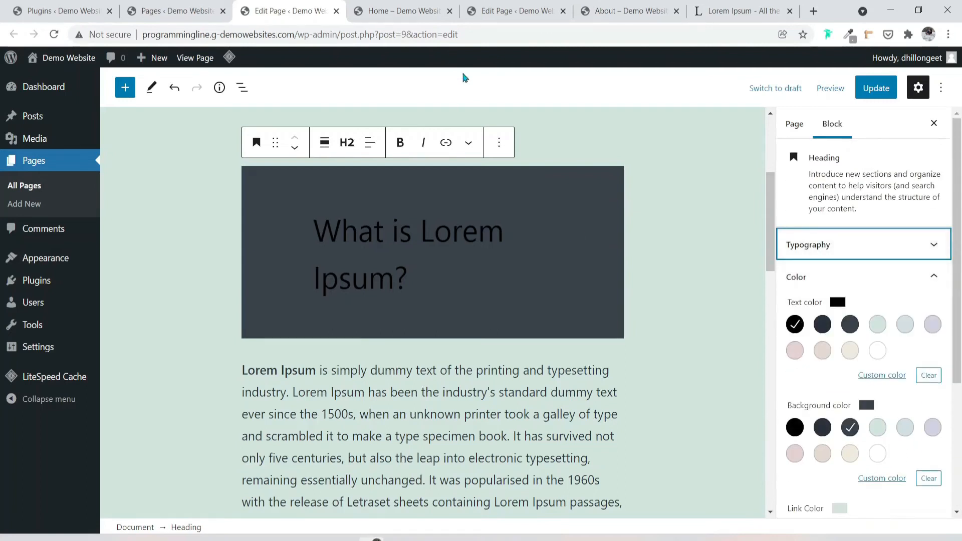
Step: Open the About page in the Classic Editor and select part of its first paragraph to compare the formatting options
{"action": "left_click", "coordinate": [511, 11]}
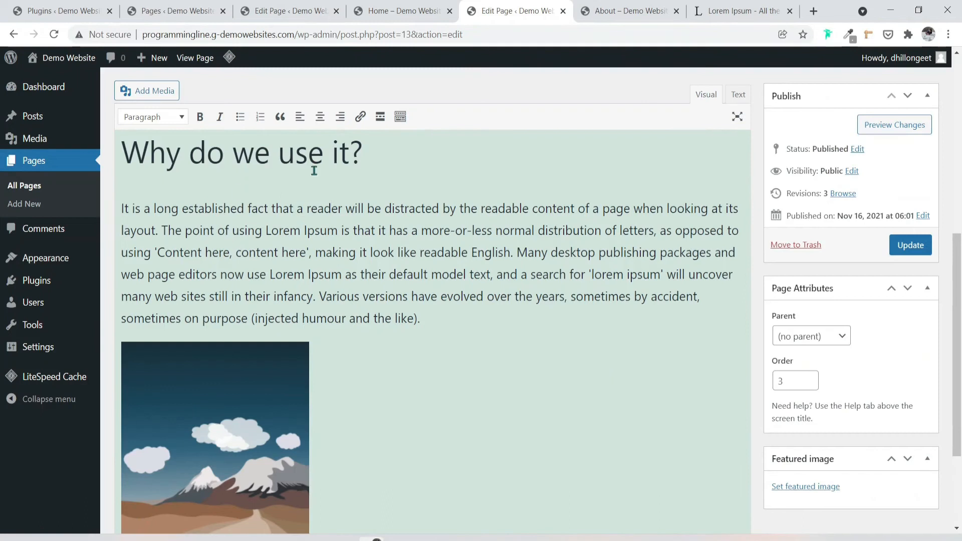
{"action": "scroll", "coordinate": [447, 200], "scroll_direction": "up", "scroll_amount": 8}
{"action": "left_click_drag", "start_coordinate": [257, 383], "coordinate": [342, 377]}
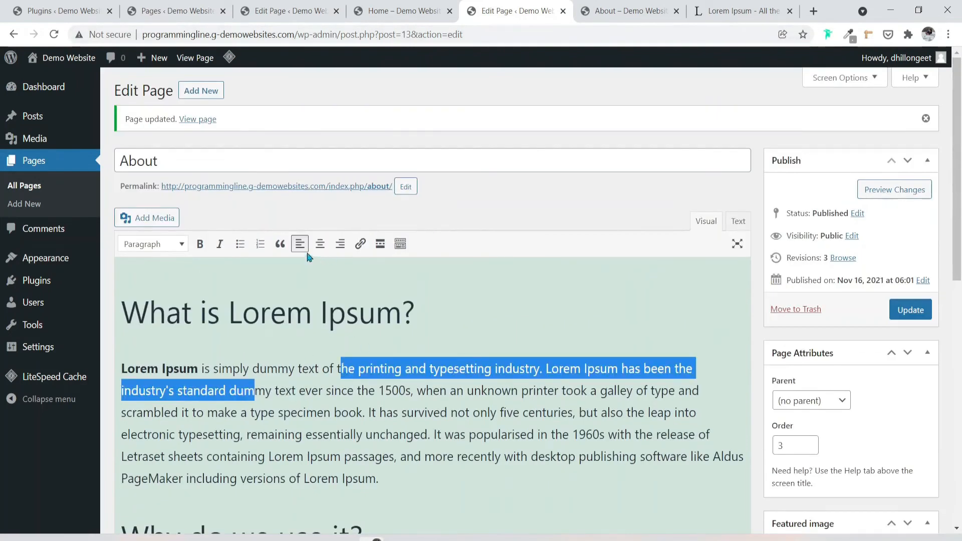
Step: Return to the Home page's block editor and enable the drop cap for the paragraph below the heading
{"action": "left_click", "coordinate": [304, 7]}
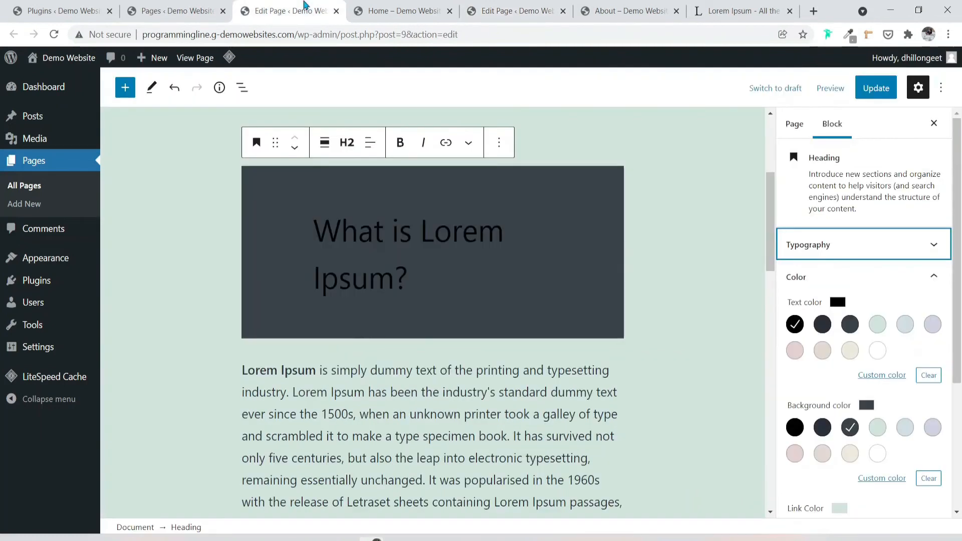
{"action": "left_click", "coordinate": [458, 423]}
{"action": "scroll", "coordinate": [458, 423], "scroll_direction": "down", "scroll_amount": 4}
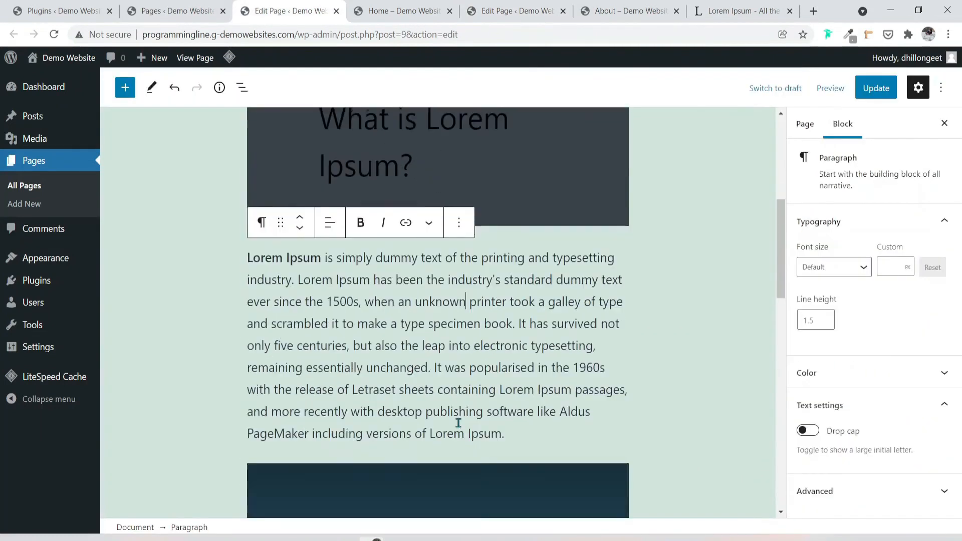
{"action": "left_click", "coordinate": [467, 221]}
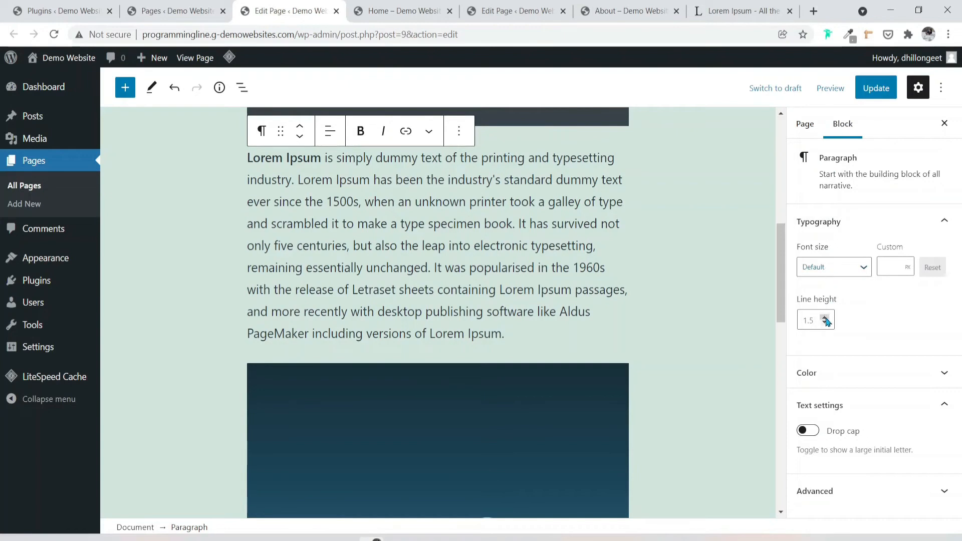
{"action": "left_click", "coordinate": [816, 434]}
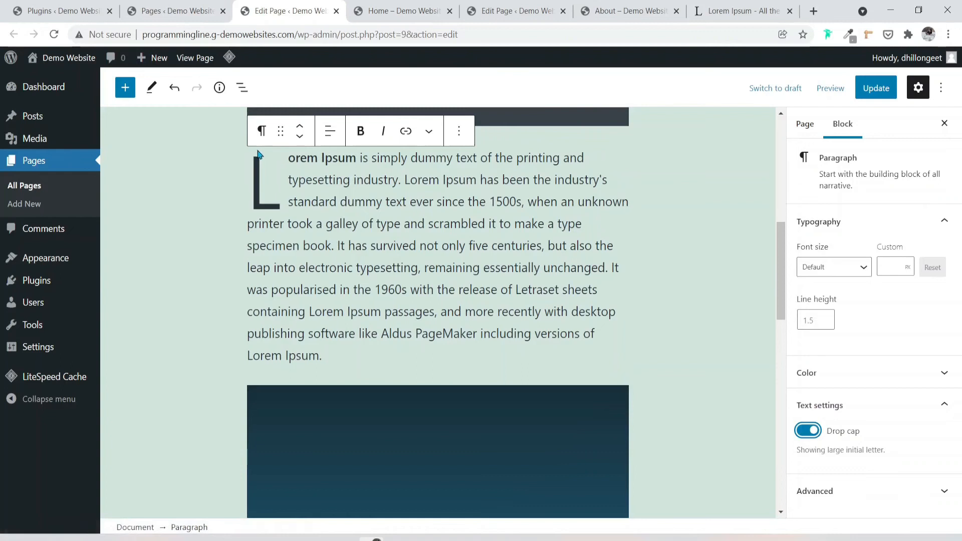
Step: Expand the paragraph's color settings, try line heights up to 2.3, and set its line height to 1.2
{"action": "left_click", "coordinate": [875, 387]}
{"action": "scroll", "coordinate": [852, 373], "scroll_direction": "up", "scroll_amount": 3}
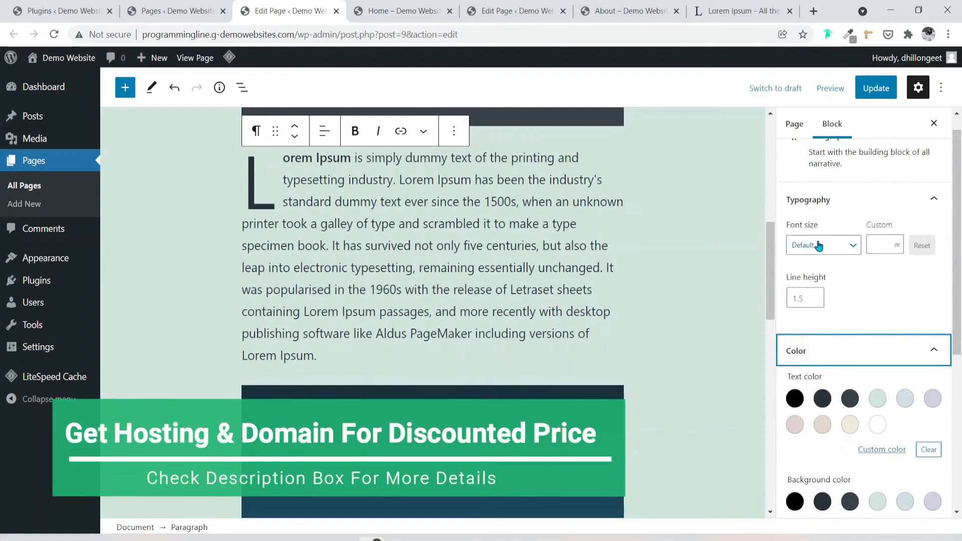
{"action": "left_click", "coordinate": [815, 296]}
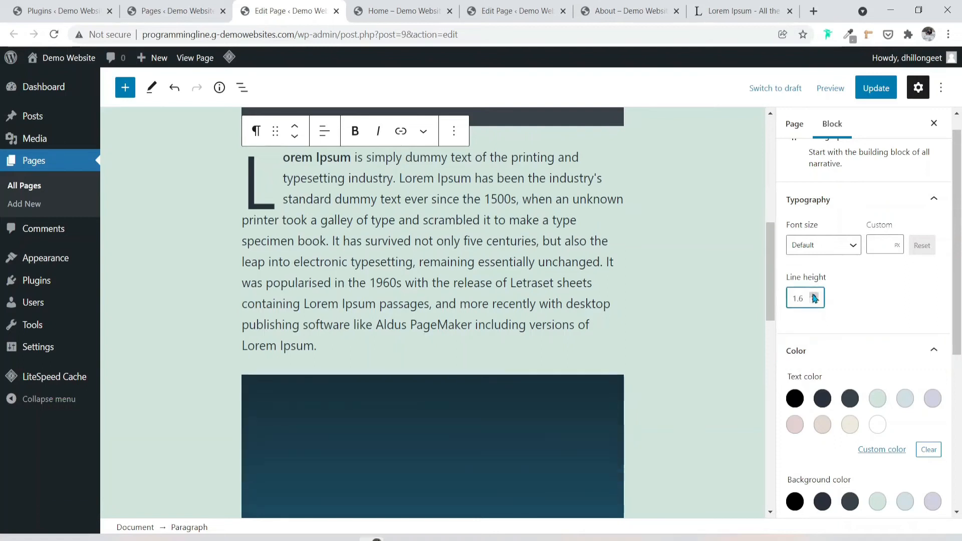
{"action": "left_click", "coordinate": [814, 297]}
{"action": "left_click", "coordinate": [814, 297]}
{"action": "left_click", "coordinate": [814, 297]}
{"action": "left_click", "coordinate": [814, 296]}
{"action": "left_click", "coordinate": [815, 297]}
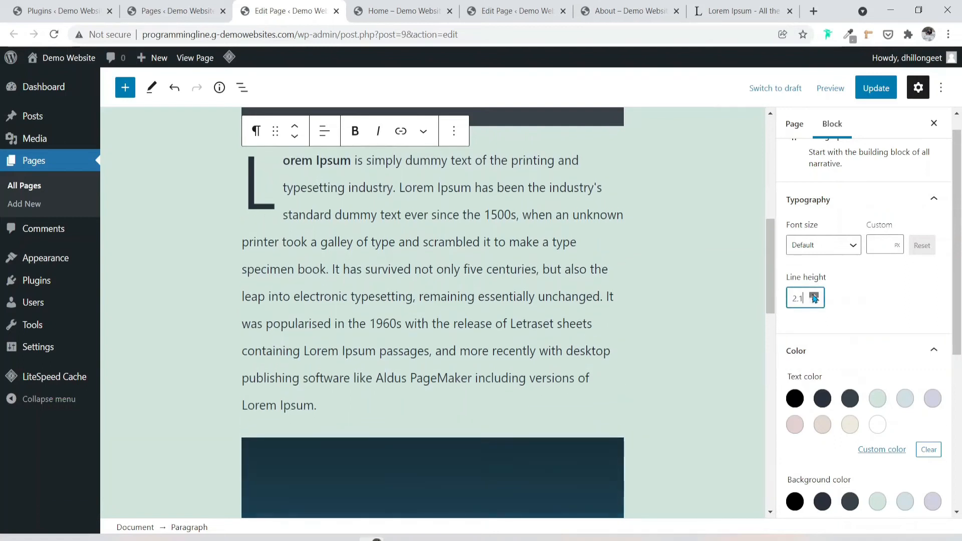
{"action": "left_click", "coordinate": [815, 296]}
{"action": "left_click", "coordinate": [815, 296]}
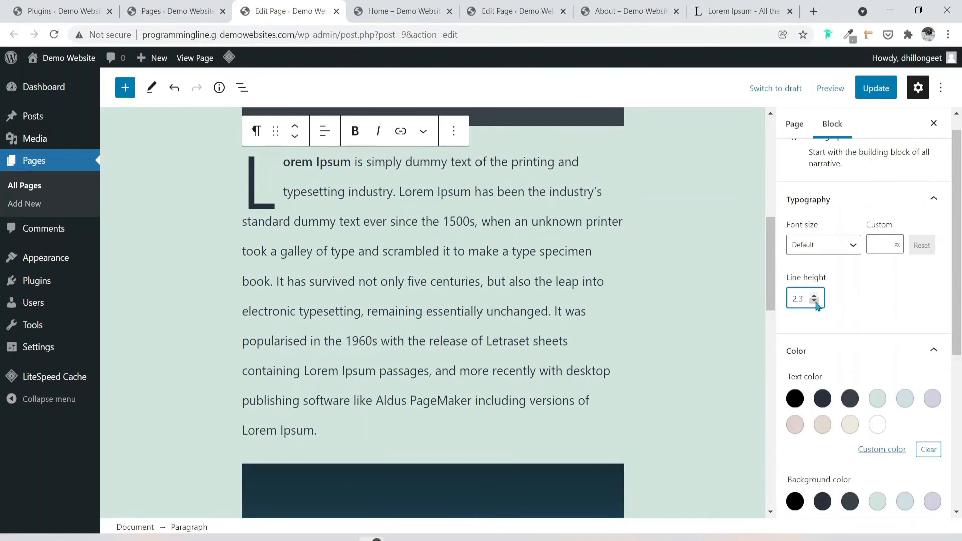
{"action": "left_click", "coordinate": [815, 302]}
{"action": "left_click", "coordinate": [815, 302]}
{"action": "left_click", "coordinate": [814, 301]}
{"action": "left_click", "coordinate": [814, 301]}
{"action": "left_click", "coordinate": [814, 301]}
{"action": "left_click", "coordinate": [815, 302]}
{"action": "left_click", "coordinate": [815, 302]}
{"action": "left_click", "coordinate": [815, 301]}
{"action": "left_click", "coordinate": [814, 301]}
{"action": "left_click", "coordinate": [814, 301]}
{"action": "left_click", "coordinate": [814, 301]}
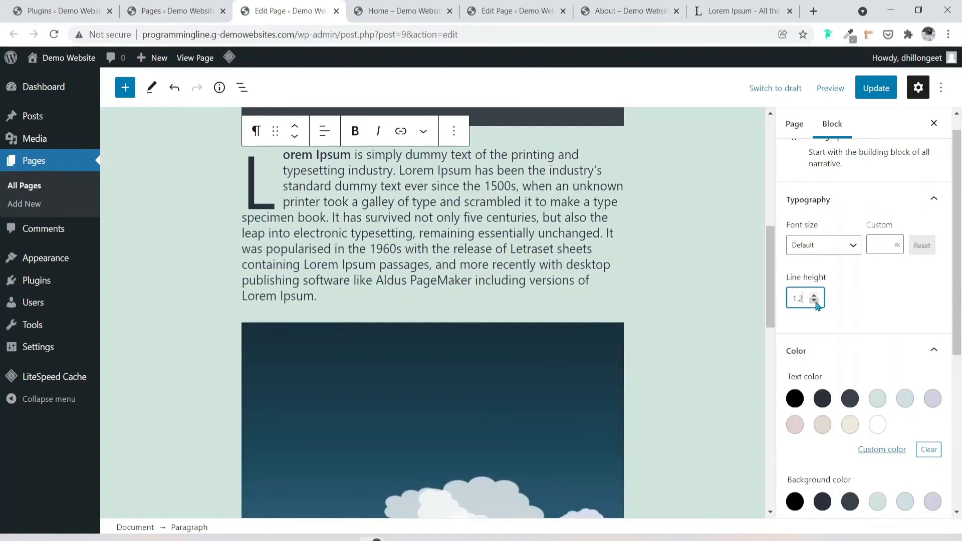
{"action": "scroll", "coordinate": [463, 283], "scroll_direction": "up", "scroll_amount": 7}
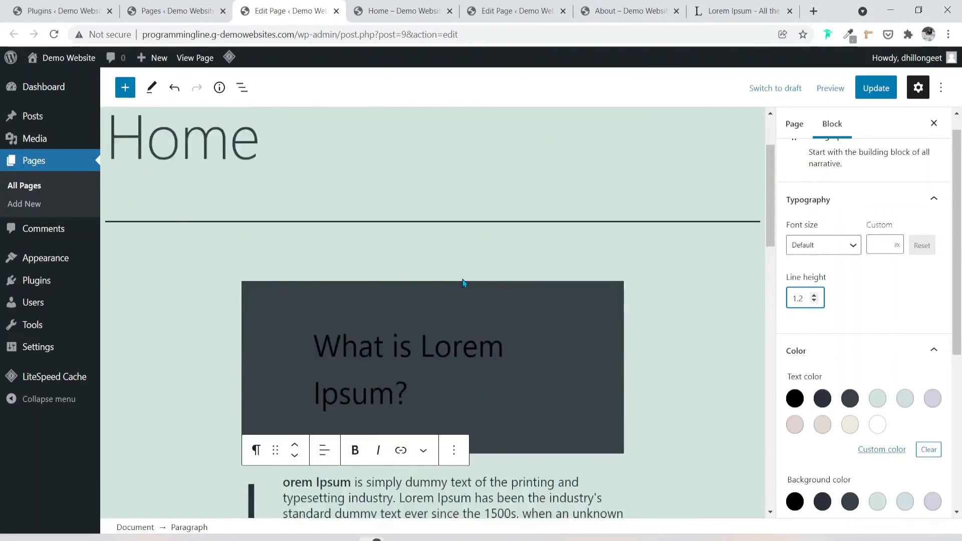
{"action": "scroll", "coordinate": [463, 283], "scroll_direction": "down", "scroll_amount": 9}
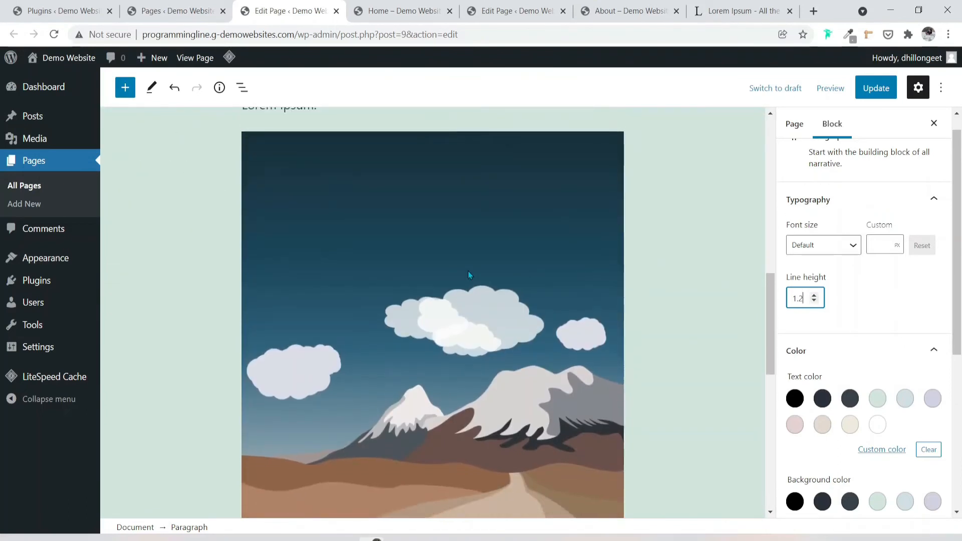
Step: Select the mountain image and examine its Styles, Image settings and Advanced options
{"action": "left_click", "coordinate": [468, 272]}
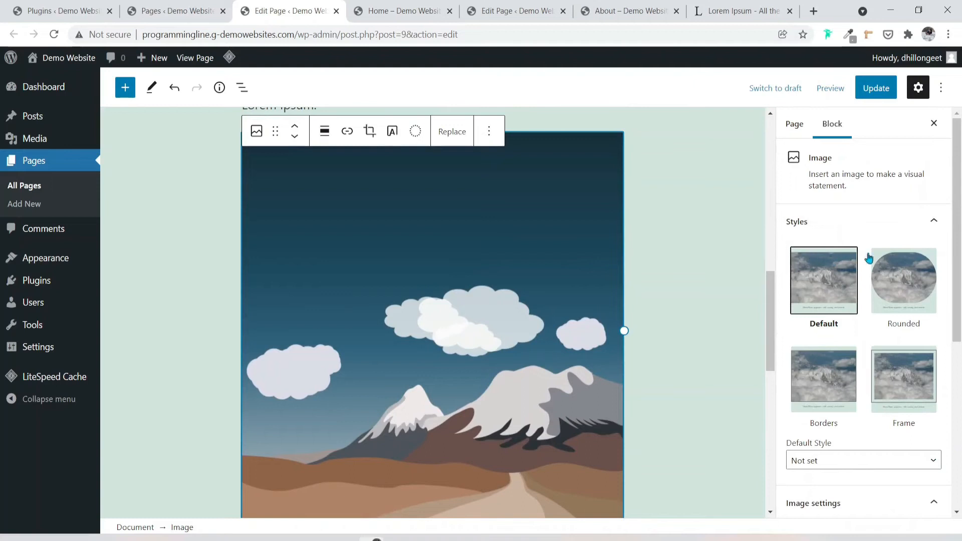
{"action": "left_click", "coordinate": [935, 221]}
{"action": "left_click", "coordinate": [946, 254]}
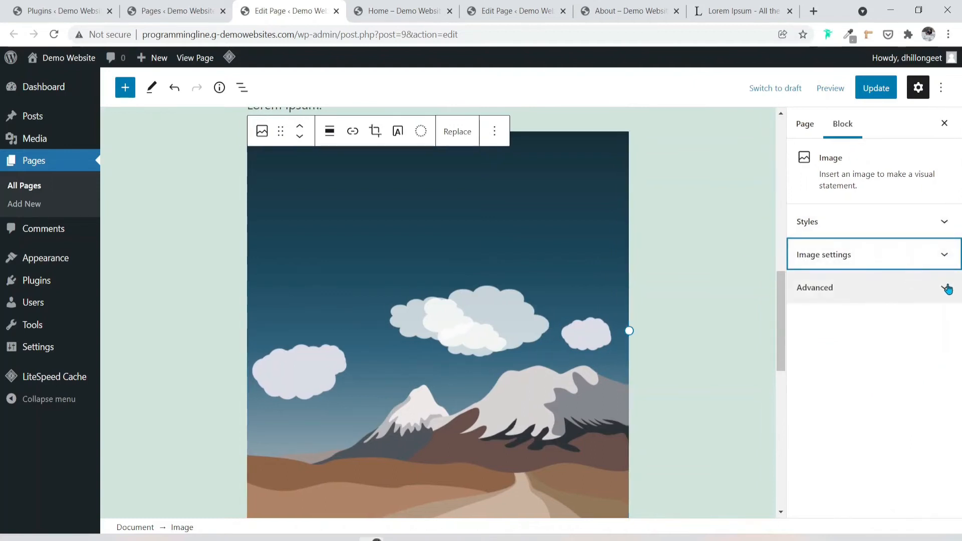
{"action": "left_click", "coordinate": [948, 289]}
{"action": "left_click", "coordinate": [930, 226]}
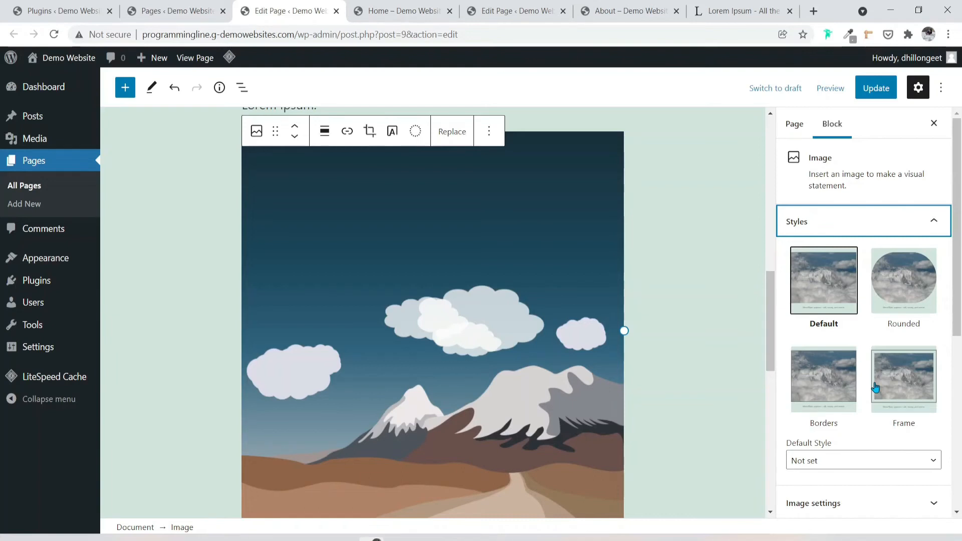
{"action": "left_click", "coordinate": [933, 221]}
Step: Select the drop-cap paragraph below the heading and view the block types it can be transformed to
{"action": "scroll", "coordinate": [580, 289], "scroll_direction": "up", "scroll_amount": 5}
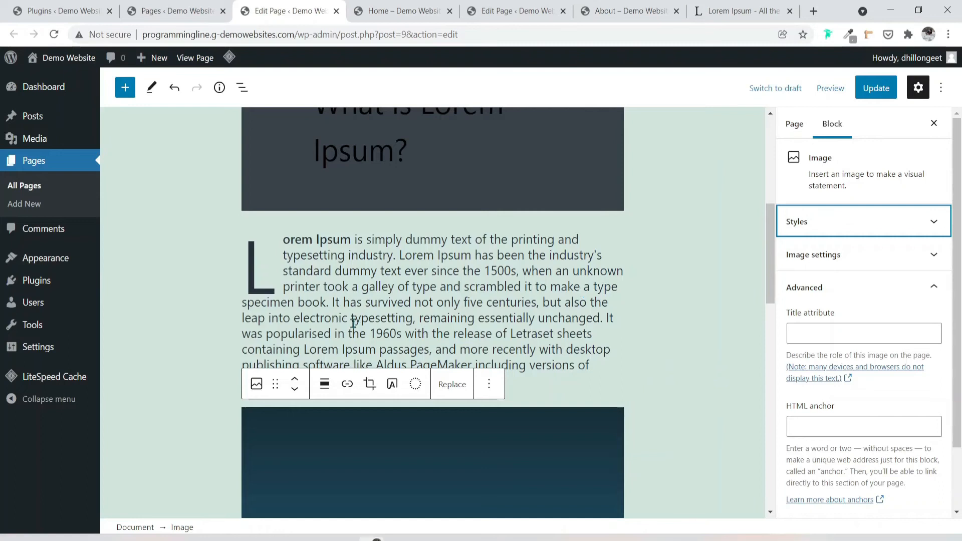
{"action": "scroll", "coordinate": [351, 322], "scroll_direction": "up", "scroll_amount": 1}
{"action": "left_click", "coordinate": [462, 317]}
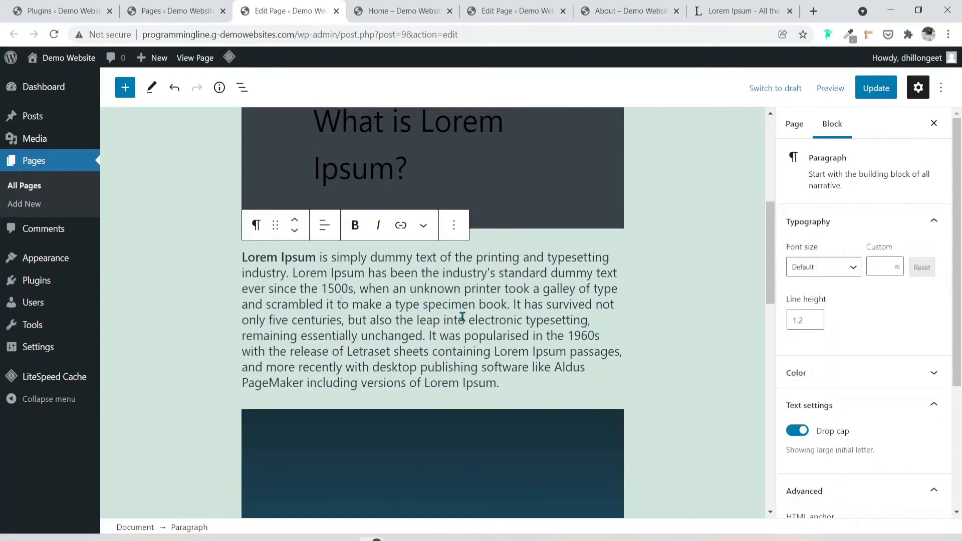
{"action": "scroll", "coordinate": [446, 316], "scroll_direction": "up", "scroll_amount": 3}
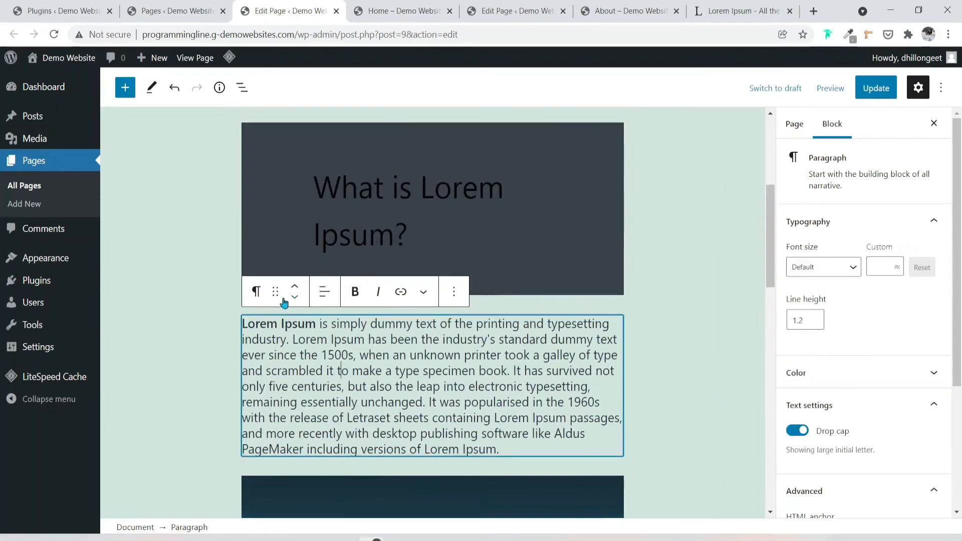
{"action": "left_click", "coordinate": [256, 293]}
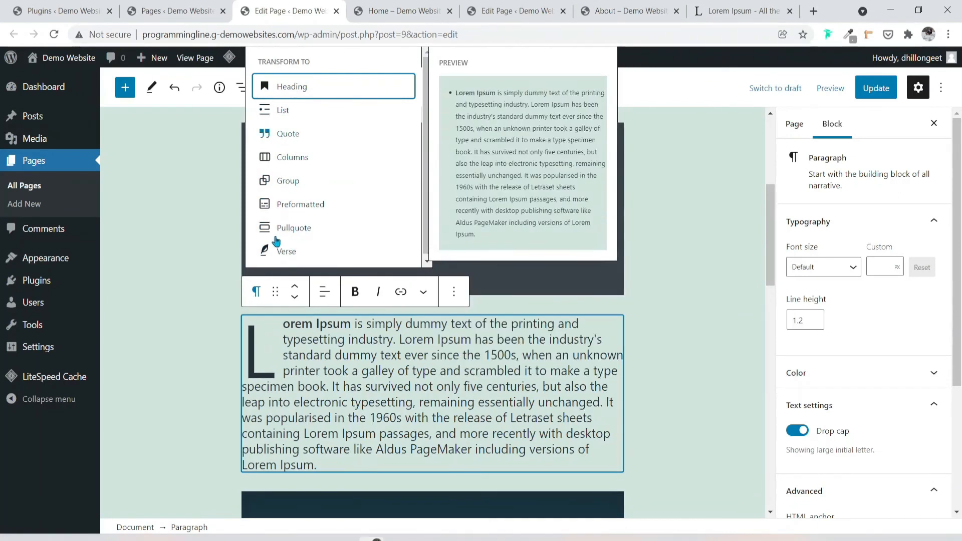
Step: Try moving the paragraph below the image and above the heading, and return it to its place between them
{"action": "left_click", "coordinate": [277, 298]}
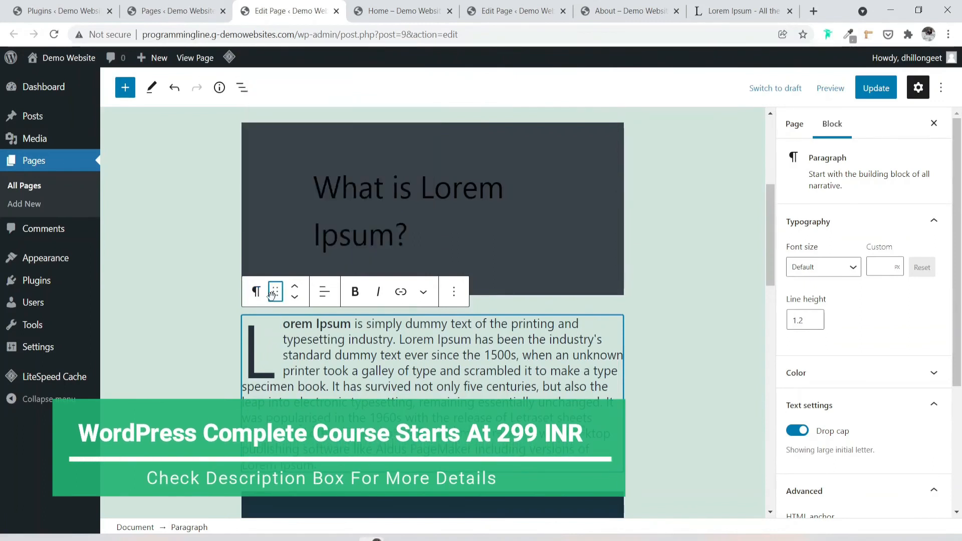
{"action": "left_click_drag", "start_coordinate": [273, 294], "coordinate": [302, 297]}
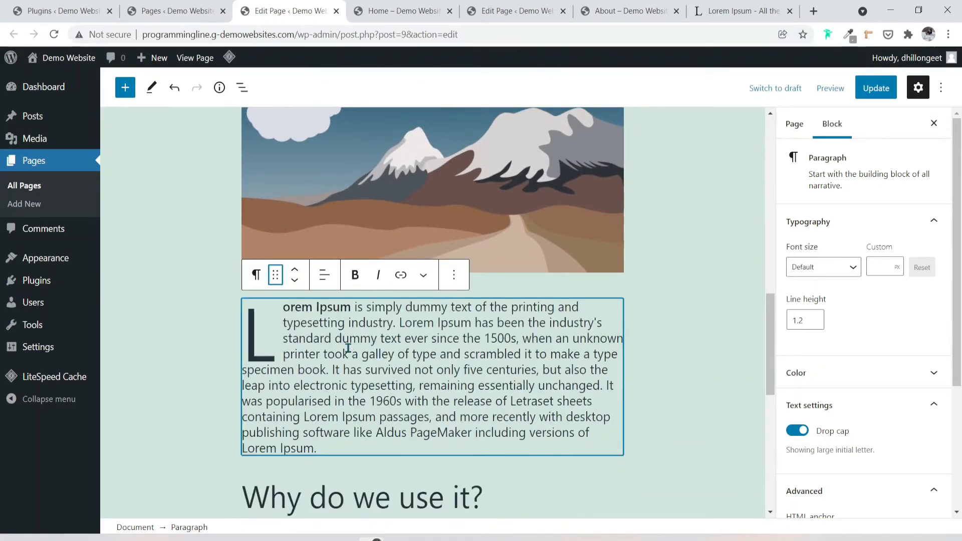
{"action": "left_click", "coordinate": [300, 276]}
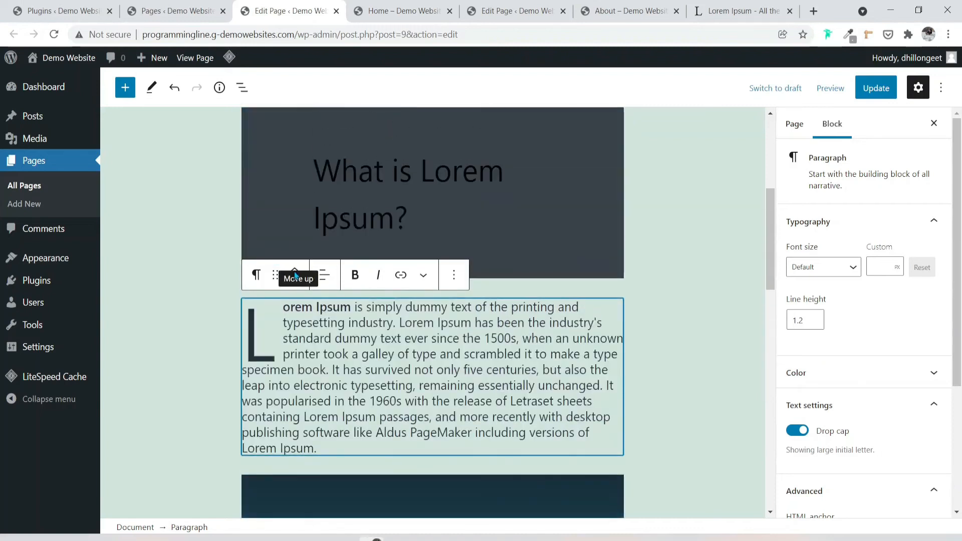
{"action": "left_click", "coordinate": [295, 275]}
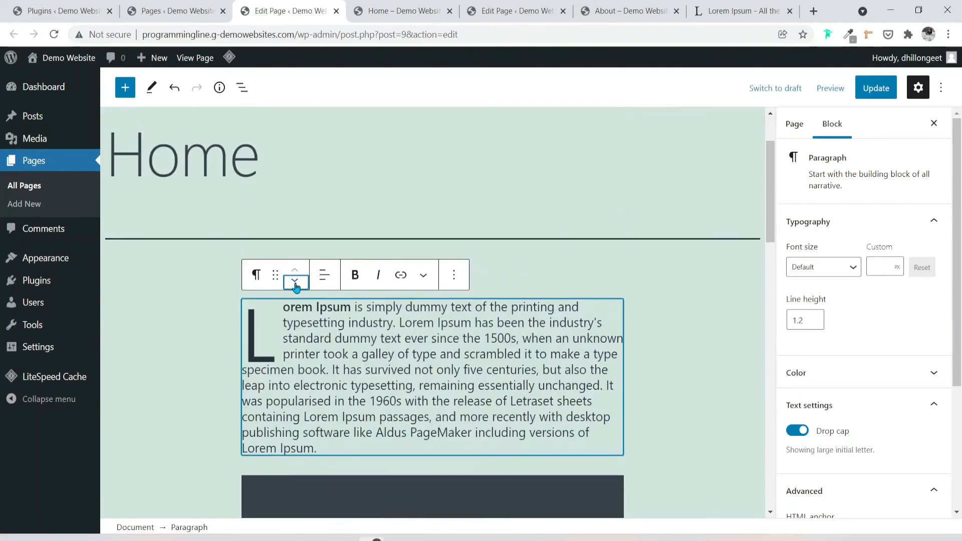
{"action": "left_click", "coordinate": [296, 284]}
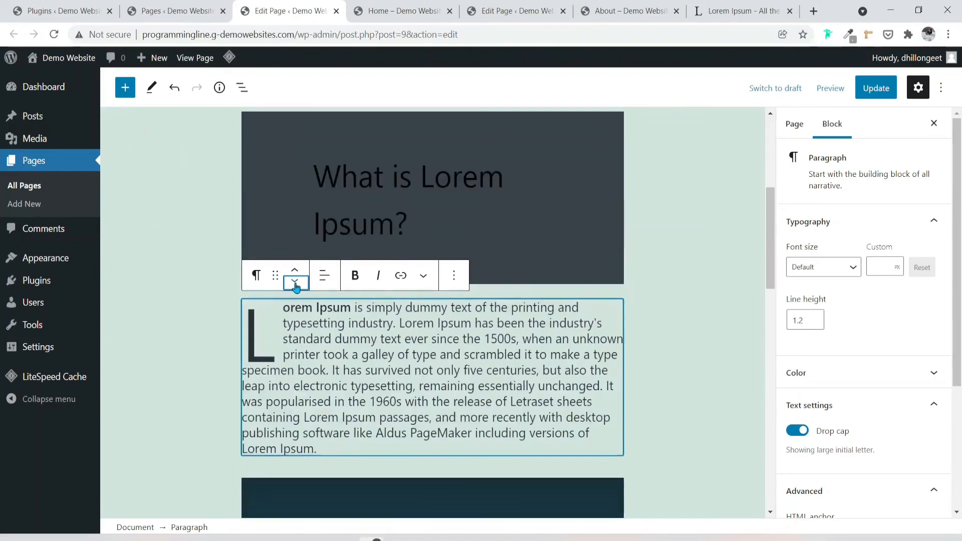
Step: Try centering the paragraph's text and align it left again
{"action": "left_click", "coordinate": [325, 276]}
{"action": "left_click", "coordinate": [361, 343]}
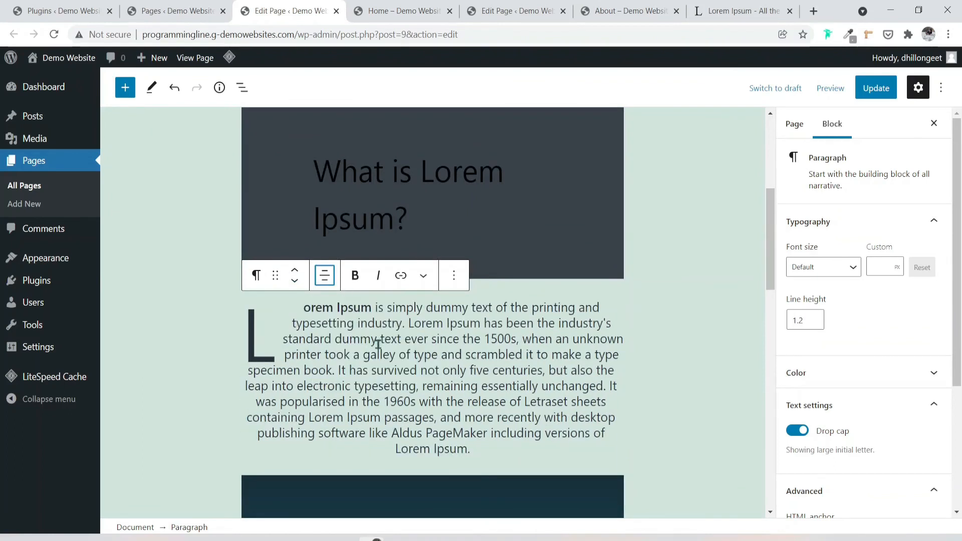
{"action": "left_click", "coordinate": [324, 279]}
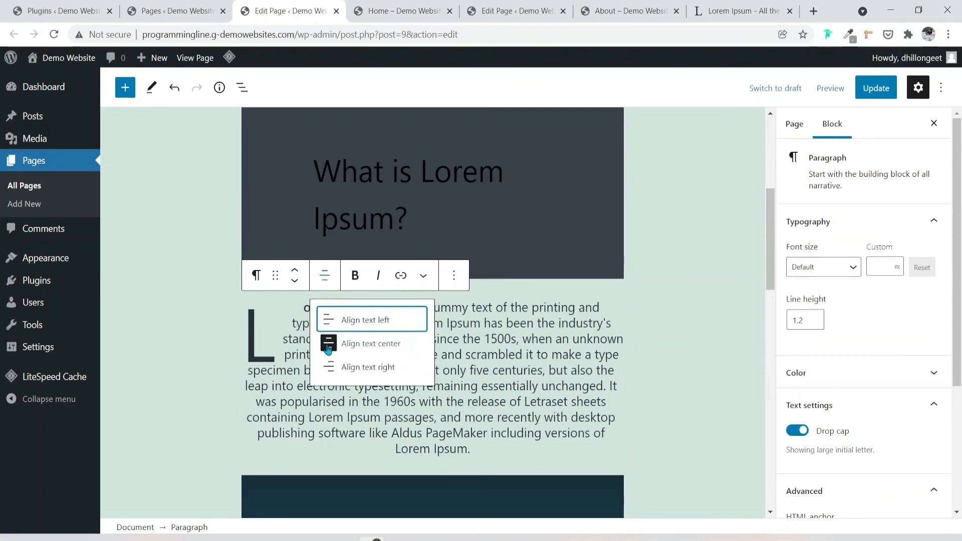
{"action": "left_click", "coordinate": [351, 320]}
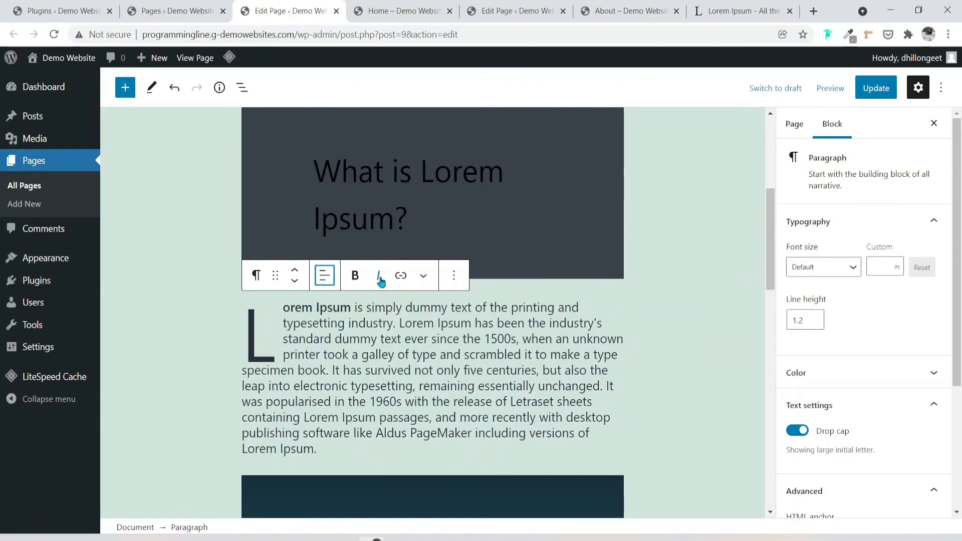
Step: Review the paragraph's additional inline formatting choices and its block options such as Copy, Duplicate and Edit as HTML
{"action": "left_click", "coordinate": [422, 277]}
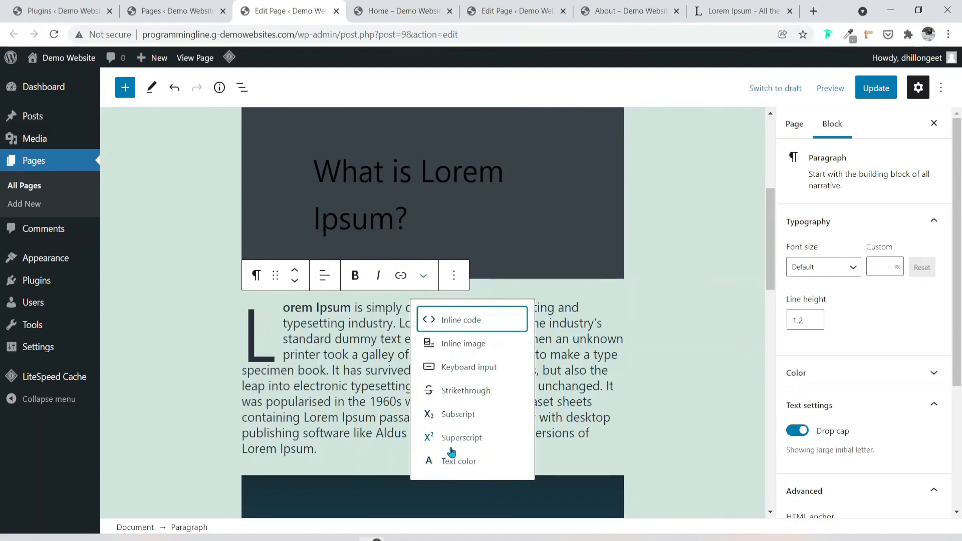
{"action": "left_click", "coordinate": [454, 283]}
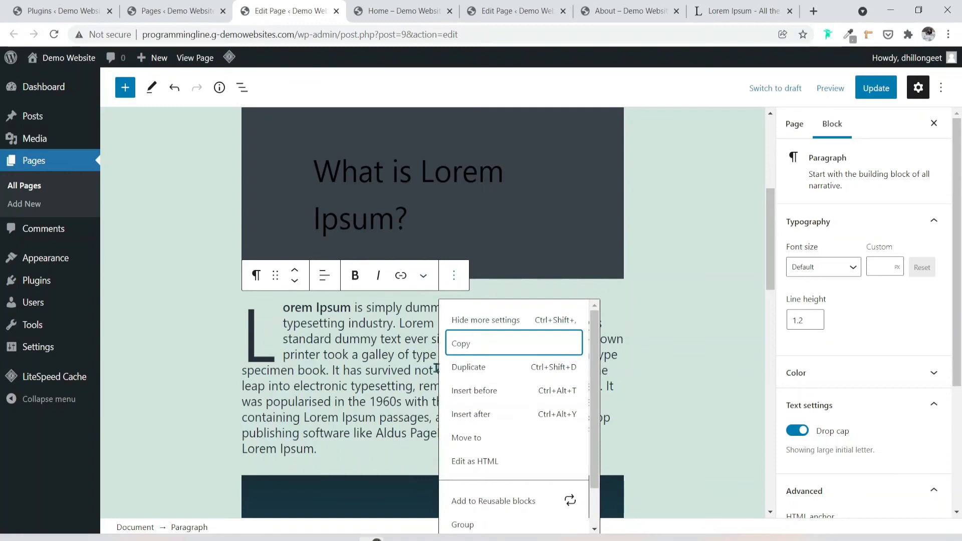
{"action": "left_click", "coordinate": [396, 385]}
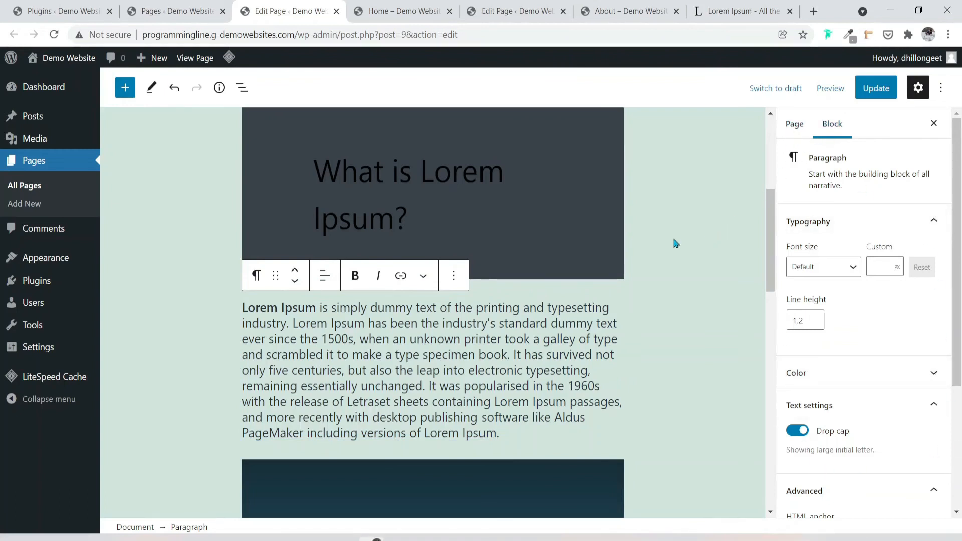
{"action": "left_click", "coordinate": [725, 191]}
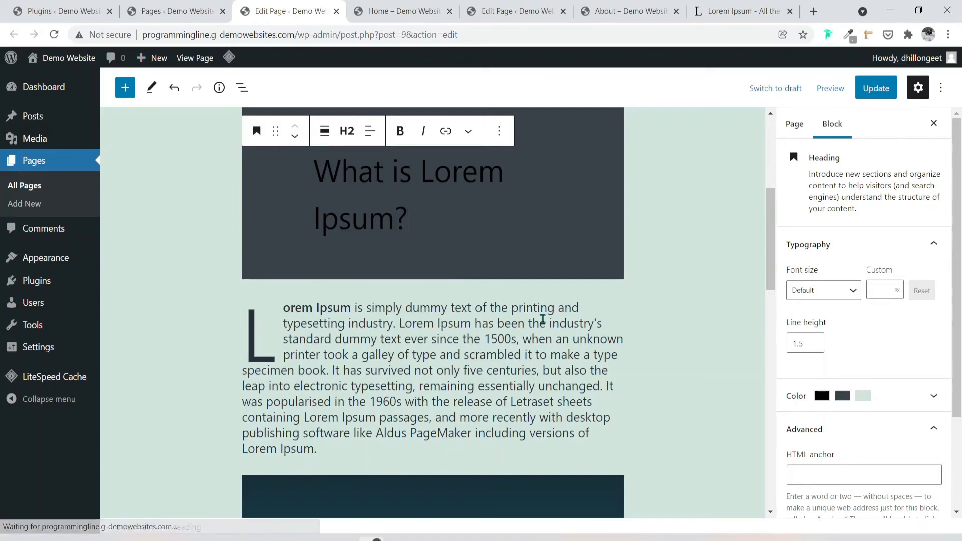
Step: Look through the Home page's blocks and locate the points for adding a block below and above the image
{"action": "scroll", "coordinate": [542, 320], "scroll_direction": "down", "scroll_amount": 14}
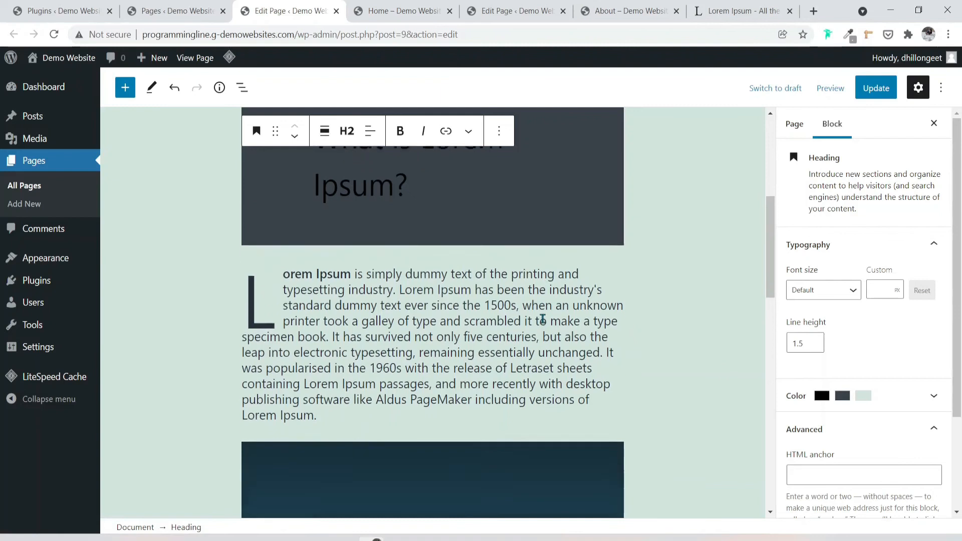
{"action": "scroll", "coordinate": [542, 319], "scroll_direction": "down", "scroll_amount": 3}
{"action": "scroll", "coordinate": [543, 320], "scroll_direction": "up", "scroll_amount": 1}
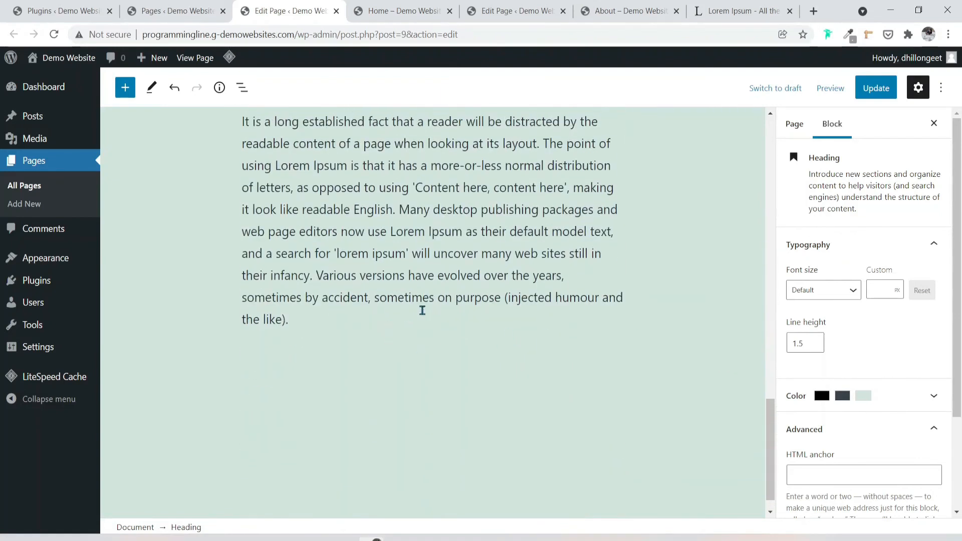
{"action": "scroll", "coordinate": [446, 281], "scroll_direction": "up", "scroll_amount": 5}
{"action": "mouse_move", "coordinate": [440, 273]}
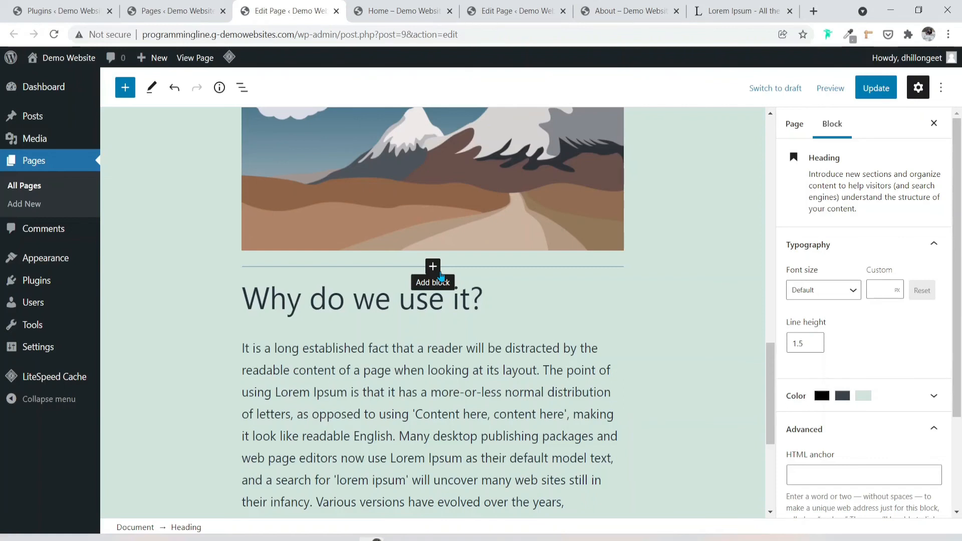
{"action": "scroll", "coordinate": [440, 275], "scroll_direction": "up", "scroll_amount": 1}
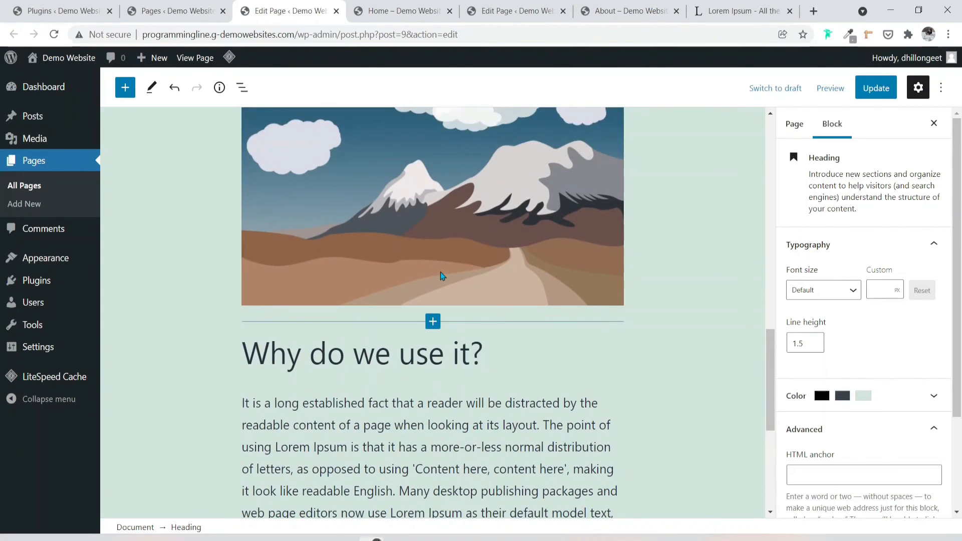
{"action": "scroll", "coordinate": [440, 275], "scroll_direction": "up", "scroll_amount": 5}
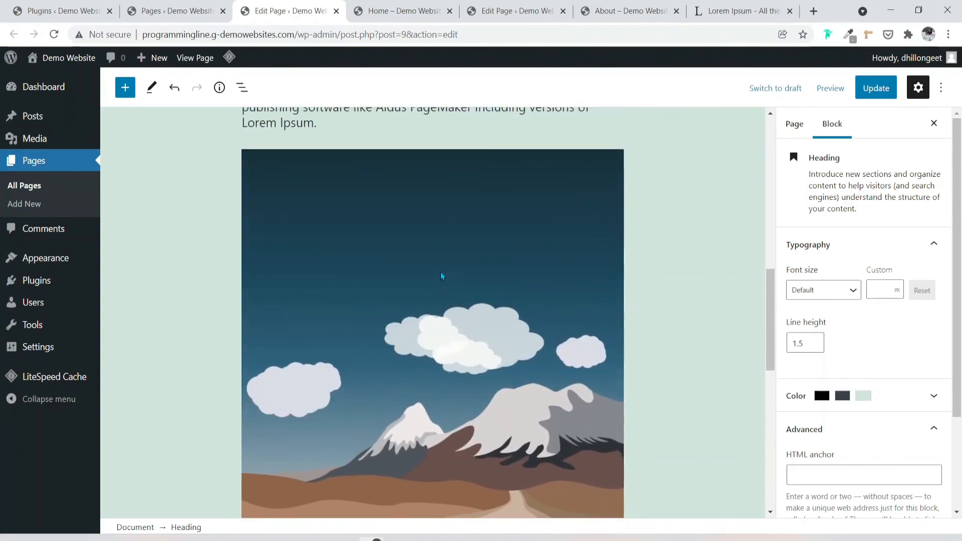
{"action": "scroll", "coordinate": [440, 273], "scroll_direction": "up", "scroll_amount": 2}
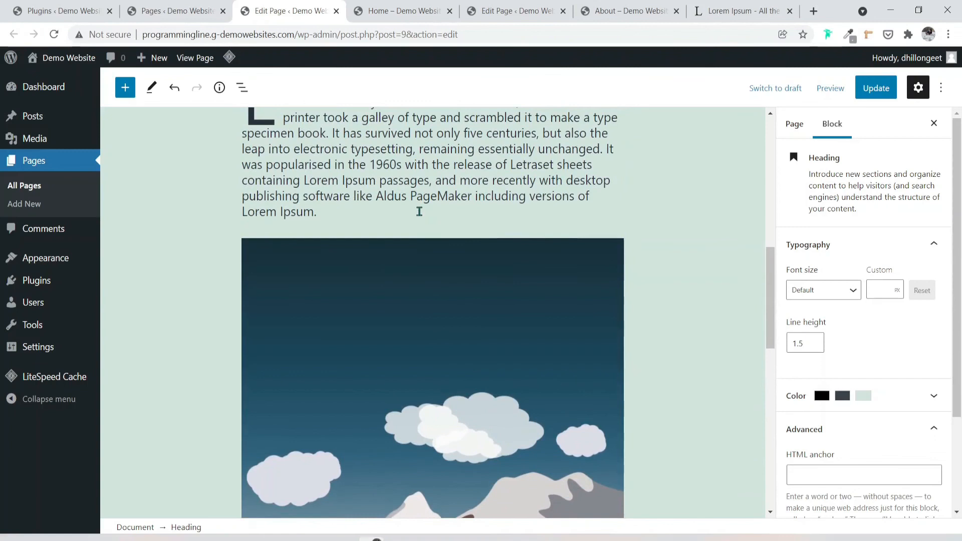
{"action": "mouse_move", "coordinate": [435, 233]}
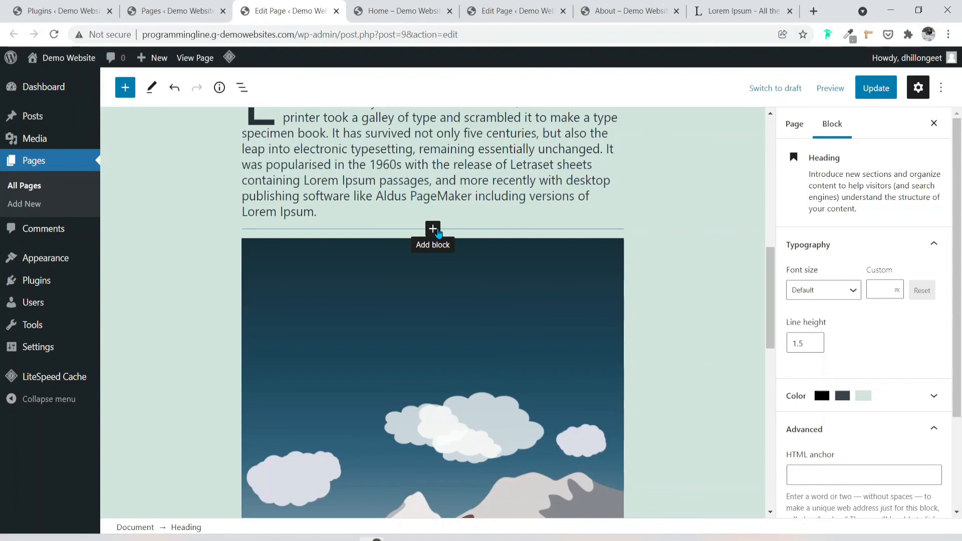
{"action": "scroll", "coordinate": [437, 231], "scroll_direction": "down", "scroll_amount": 8}
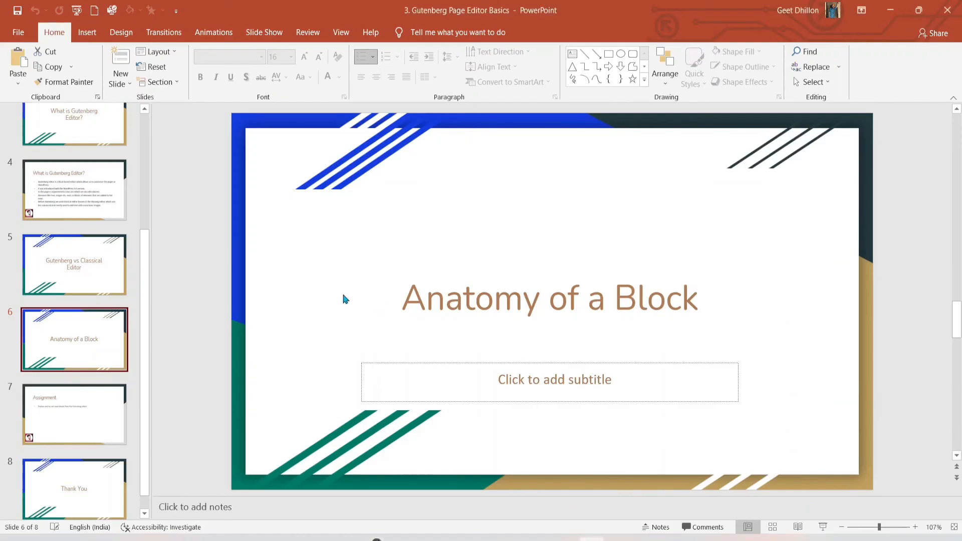
Step: Switch to the PowerPoint presentation and start the slide show from the Assignment slide
{"action": "left_click", "coordinate": [106, 396]}
{"action": "left_click", "coordinate": [823, 527]}
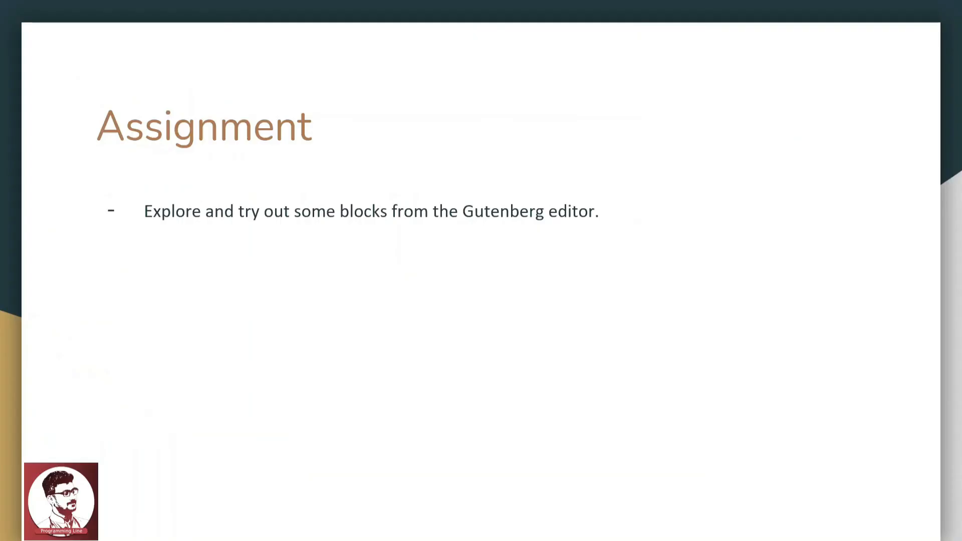